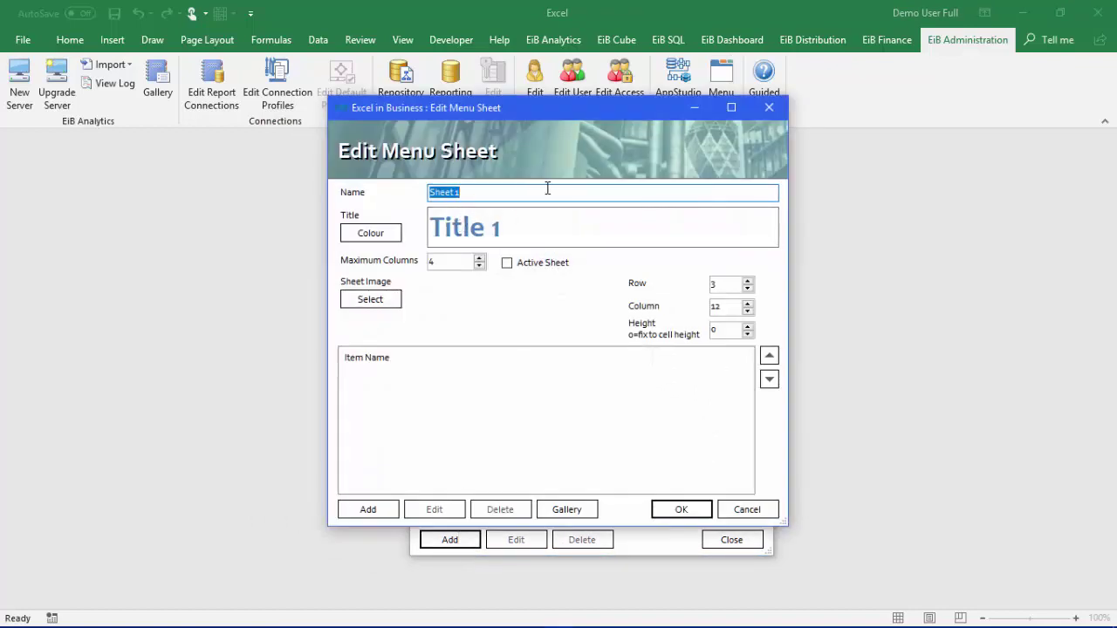
Name the menu sheet "EiB Analytics 2018" and set its title to "Management Information Main Menu".
{"action": "type", "text": "EiB Analytics 2018"}
{"action": "left_click", "coordinate": [510, 237]}
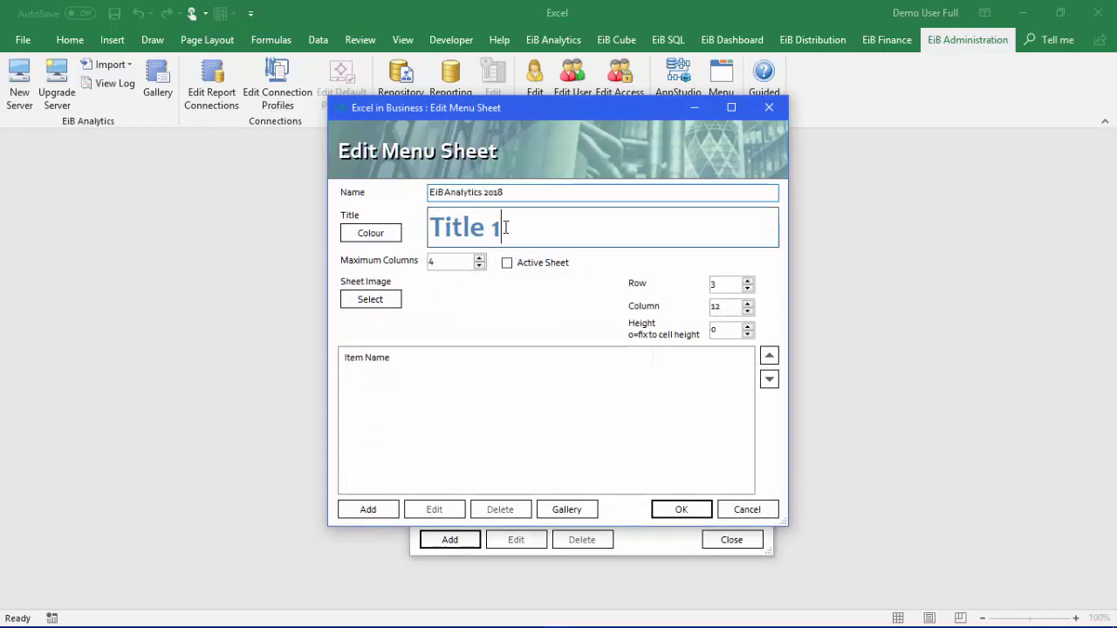
{"action": "left_click_drag", "start_coordinate": [500, 237], "coordinate": [353, 235]}
{"action": "type", "text": "Mana"}
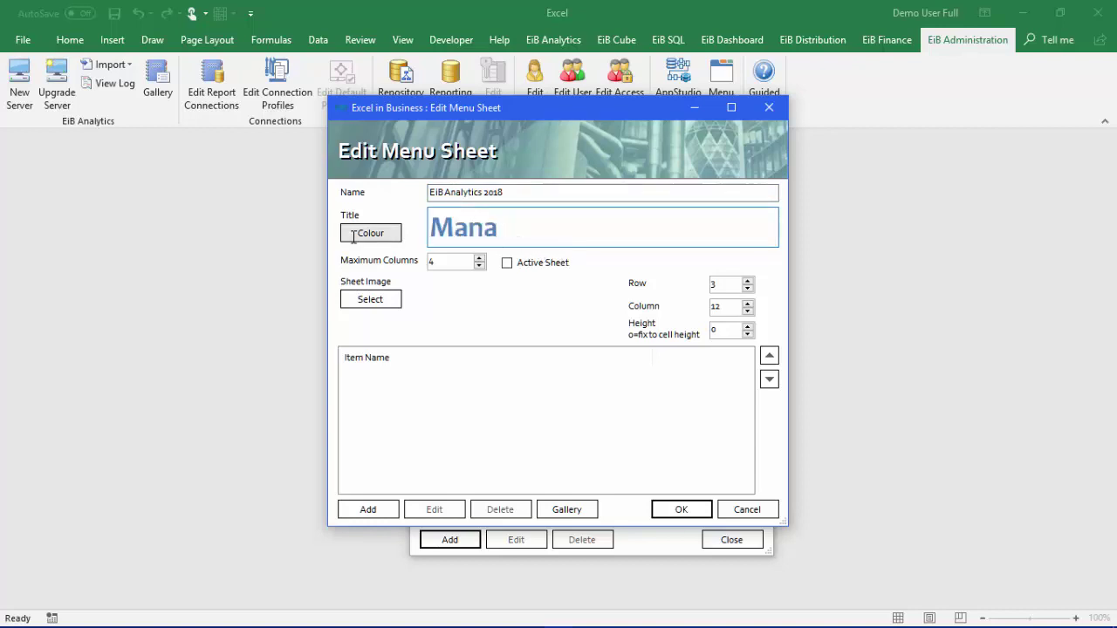
{"action": "type", "text": "ahe"}
{"action": "key", "text": "BackSpace"}
{"action": "key", "text": "BackSpace"}
{"action": "key", "text": "BackSpace"}
{"action": "type", "text": "gement "}
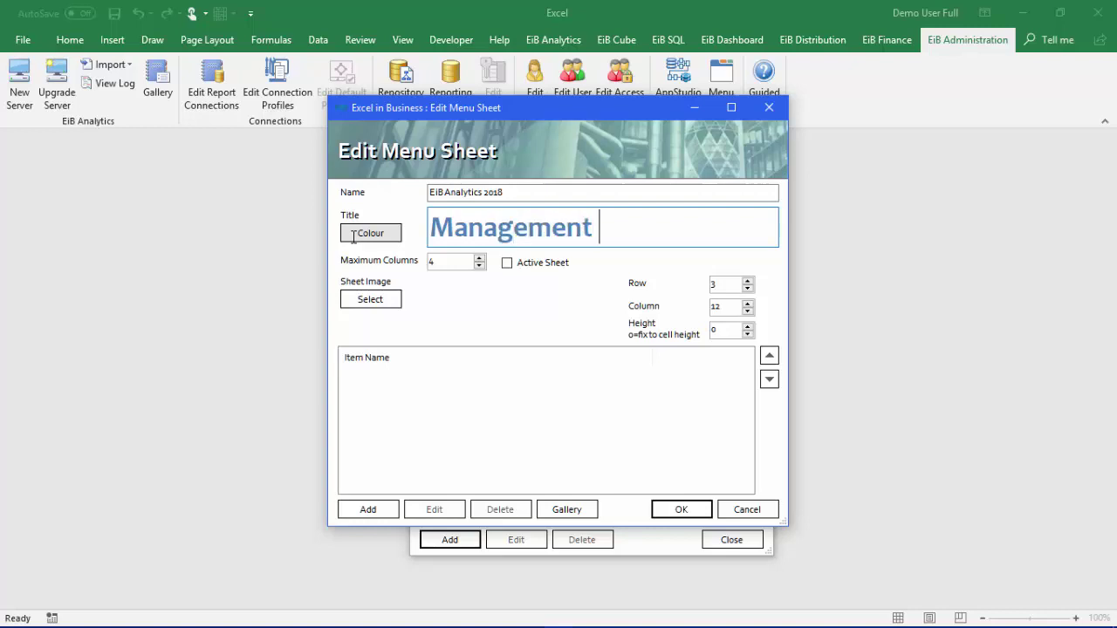
{"action": "type", "text": "Informati"}
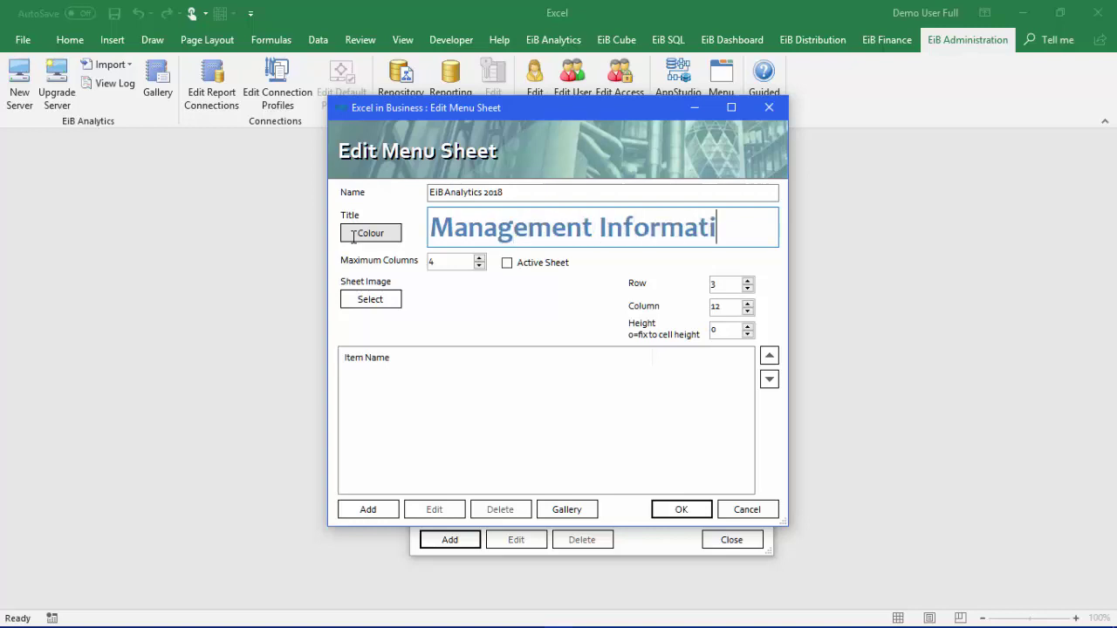
{"action": "type", "text": "on Main"}
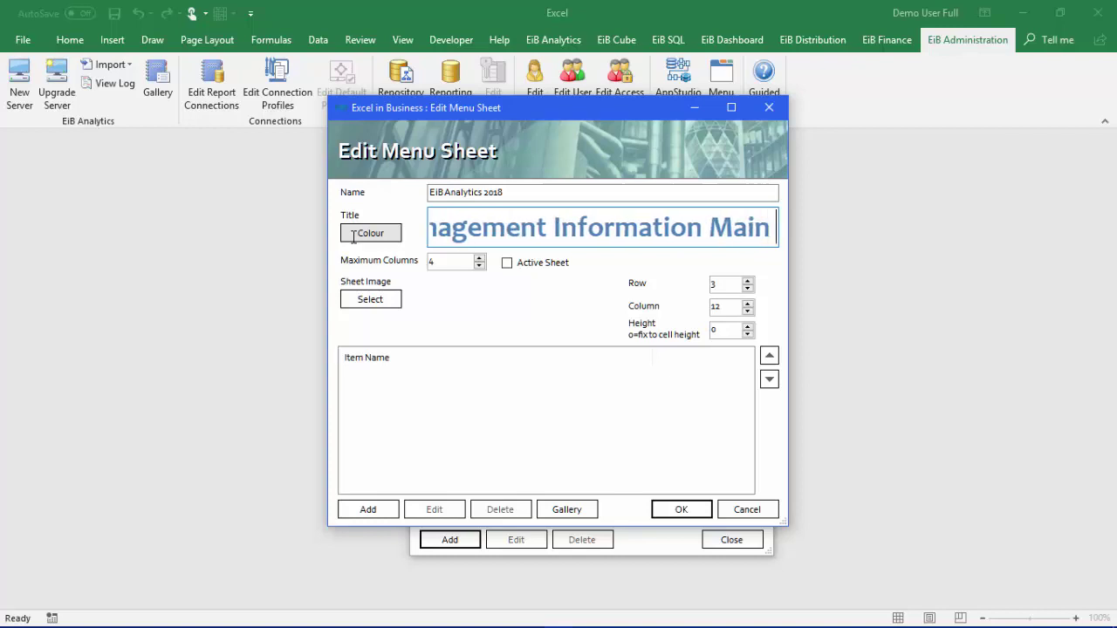
{"action": "type", "text": " Menu"}
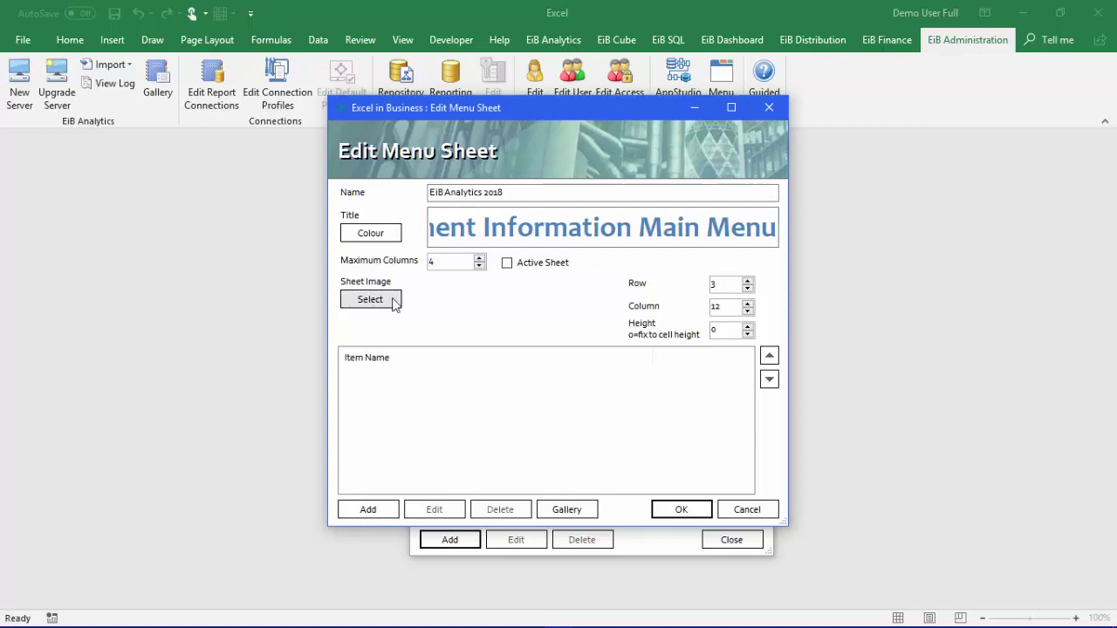
Add a menu item named "Profit & Loss By Time" to the sheet.
{"action": "left_click", "coordinate": [379, 513]}
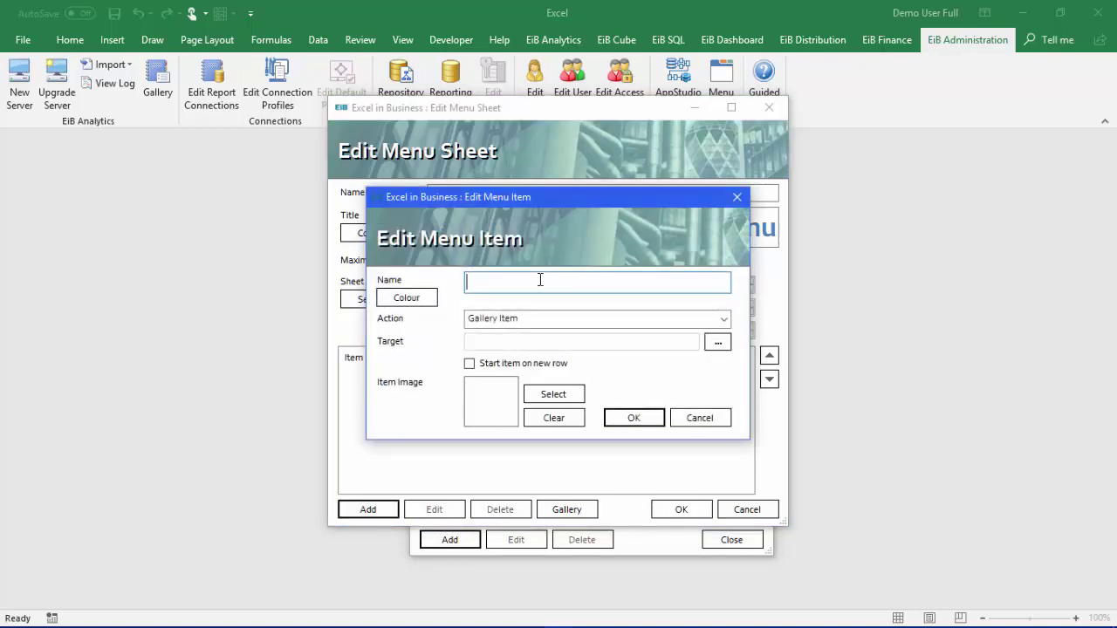
{"action": "type", "text": "Profit & Loss"}
{"action": "key", "text": "BackSpace"}
{"action": "key", "text": "BackSpace"}
{"action": "key", "text": "BackSpace"}
{"action": "key", "text": "BackSpace"}
{"action": "type", "text": "oss By Time"}
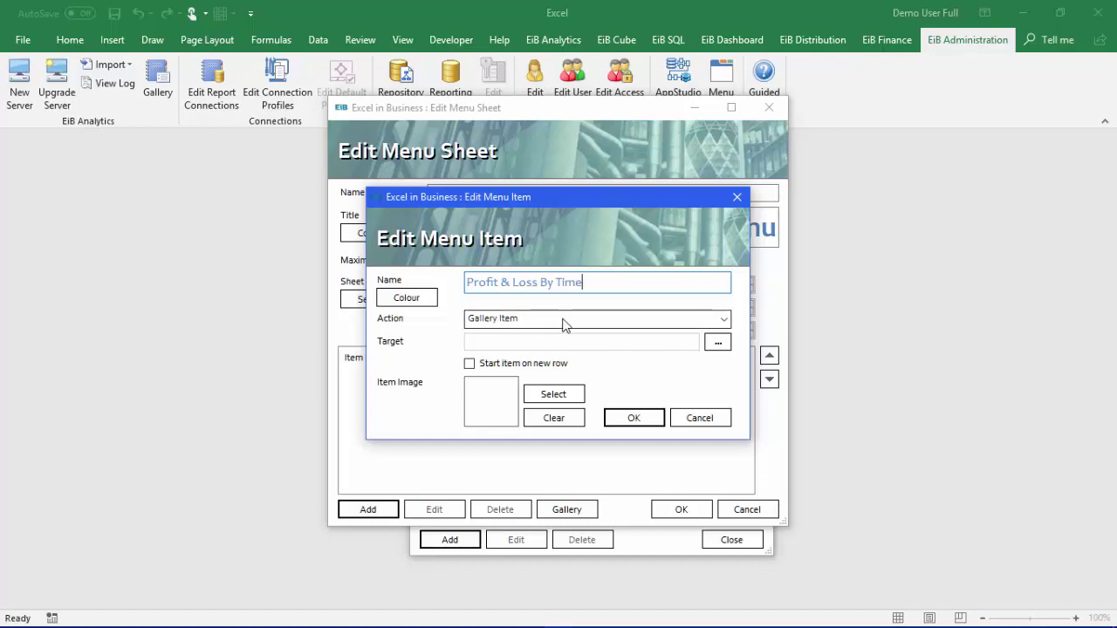
Set the item's action to Gallery Item and its target to Profit & Loss Trend.xlsx from 01.Standard Reports.
{"action": "left_click", "coordinate": [722, 321]}
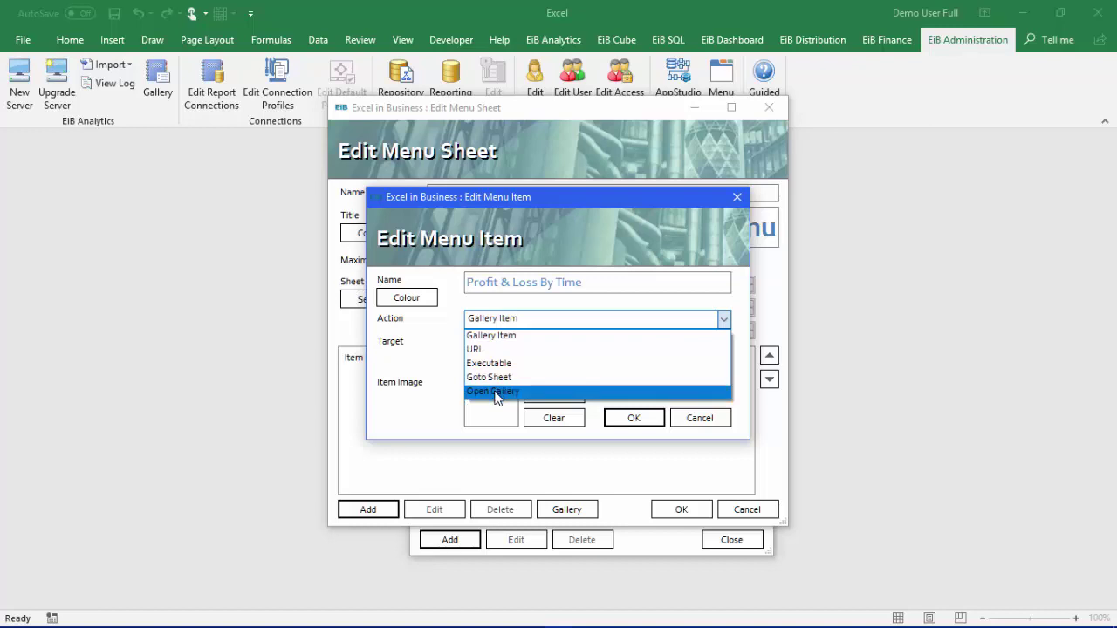
{"action": "left_click", "coordinate": [490, 339]}
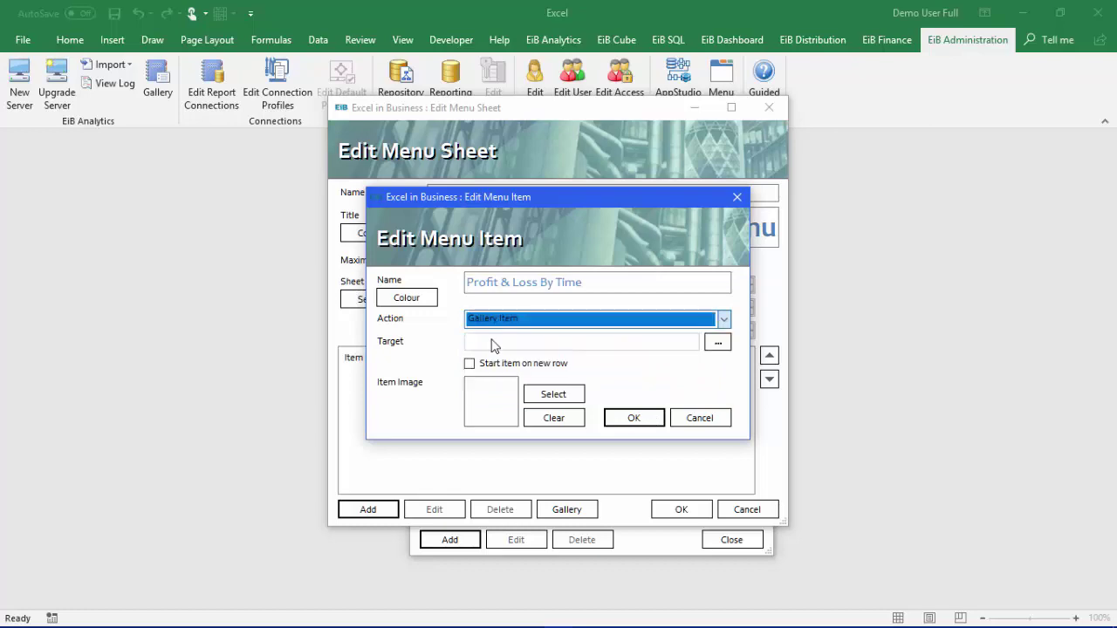
{"action": "left_click", "coordinate": [717, 343]}
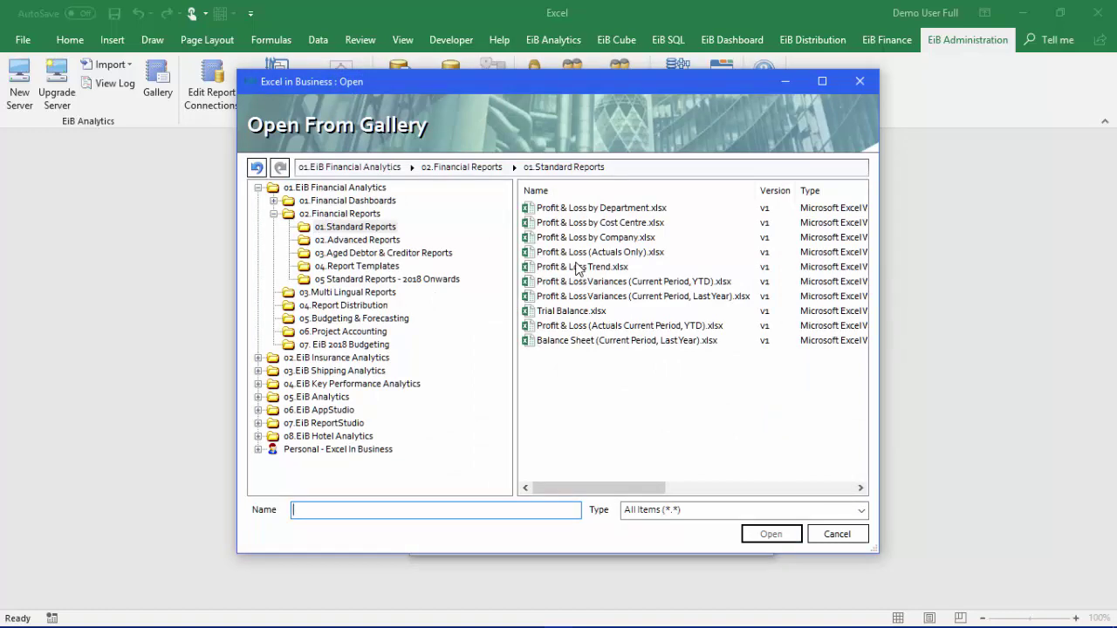
{"action": "double_click", "coordinate": [564, 266]}
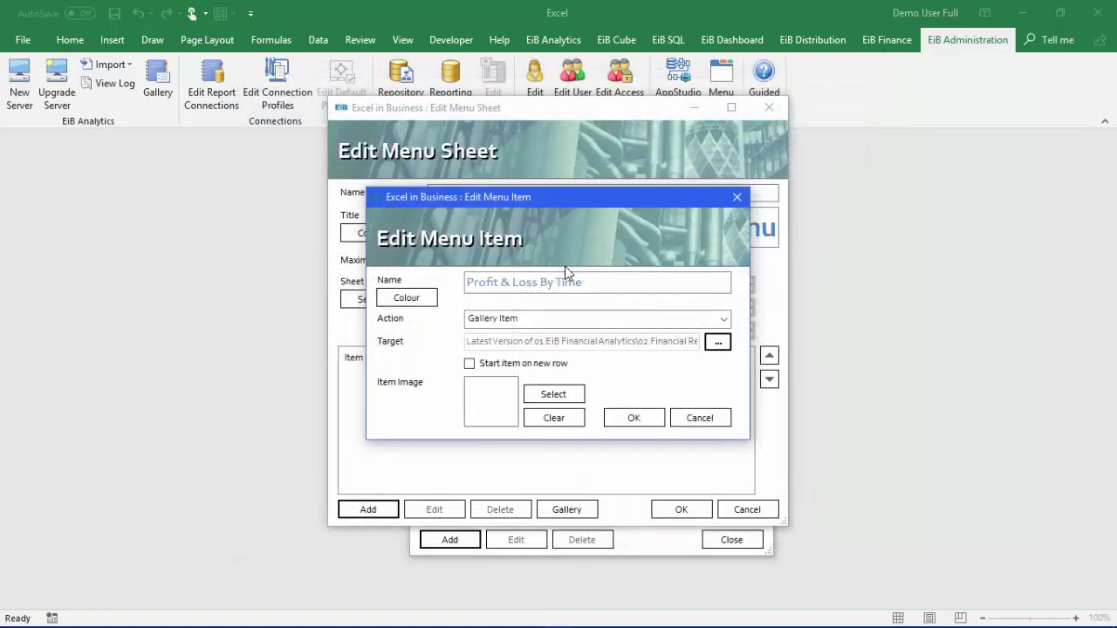
Assign the light-blue circular browser-window chart image to the Profit & Loss By Time item and save the item.
{"action": "left_click", "coordinate": [559, 397]}
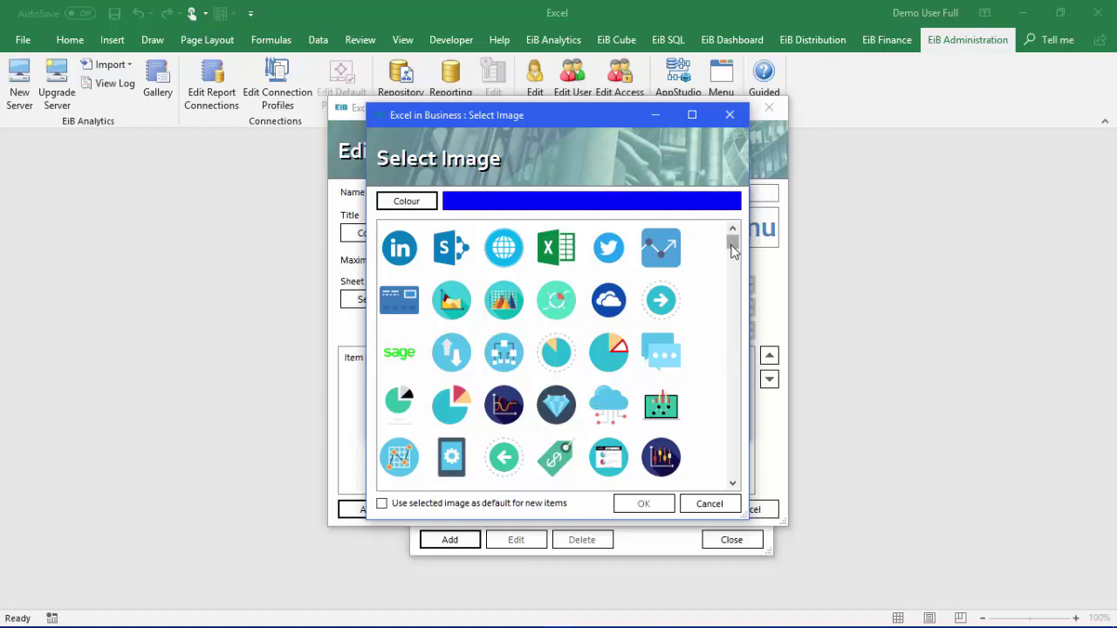
{"action": "left_click_drag", "start_coordinate": [732, 247], "coordinate": [733, 262]}
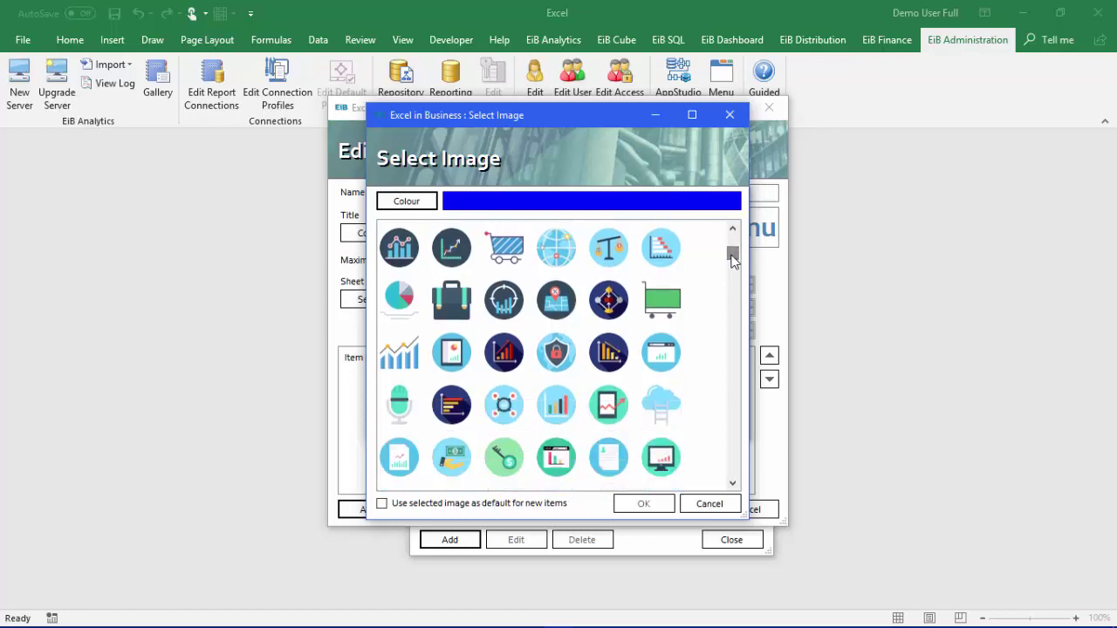
{"action": "left_click", "coordinate": [660, 351]}
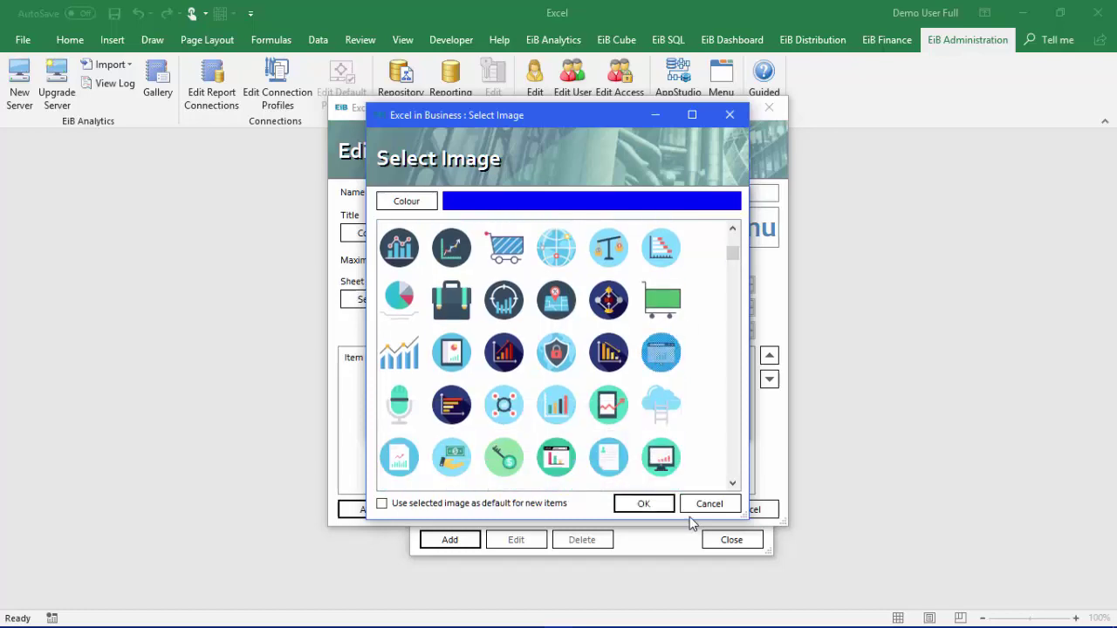
{"action": "left_click", "coordinate": [648, 506]}
{"action": "left_click", "coordinate": [646, 424]}
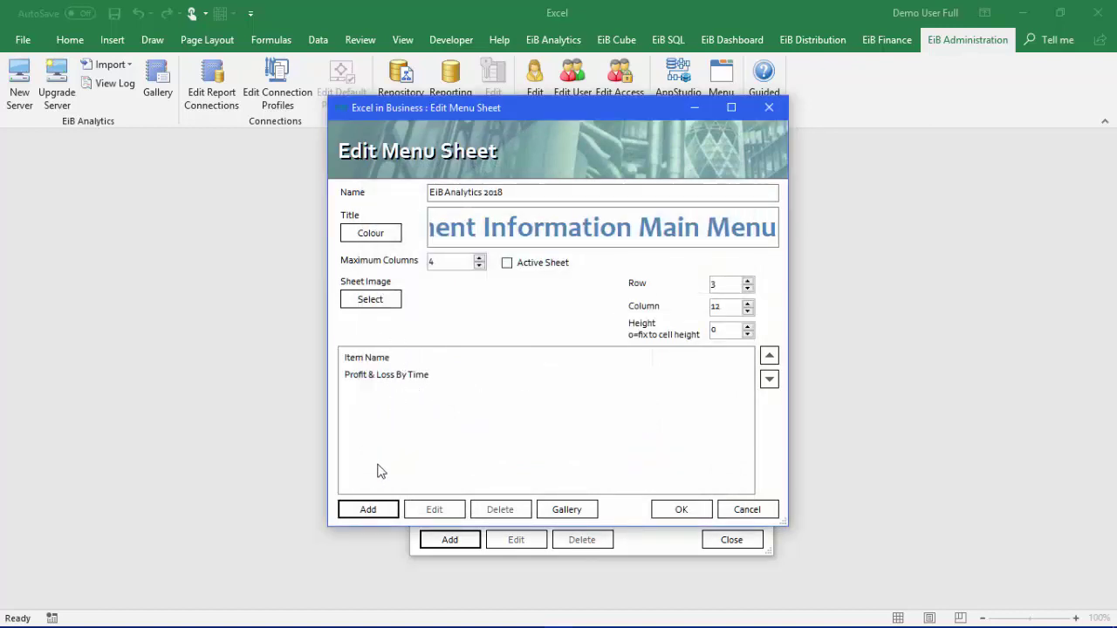
Add a gallery menu item named "Profit & Loss Cost Centre" that targets Profit & Loss by Cost Centre.xlsx in 01.Standard Reports.
{"action": "left_click", "coordinate": [366, 512]}
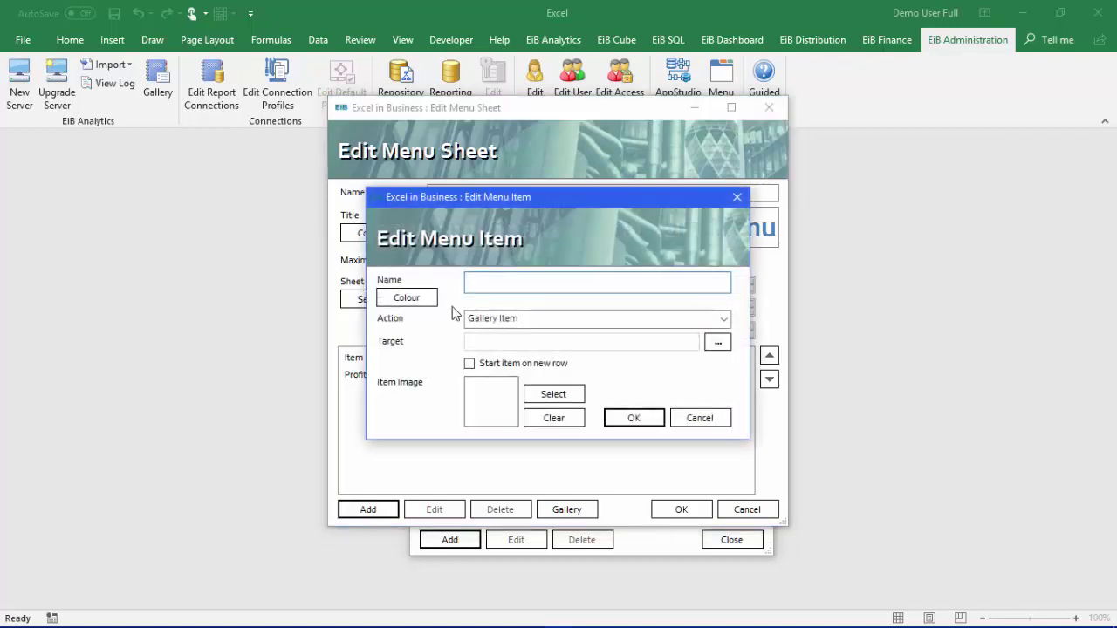
{"action": "type", "text": "Profit & Loss Cos"}
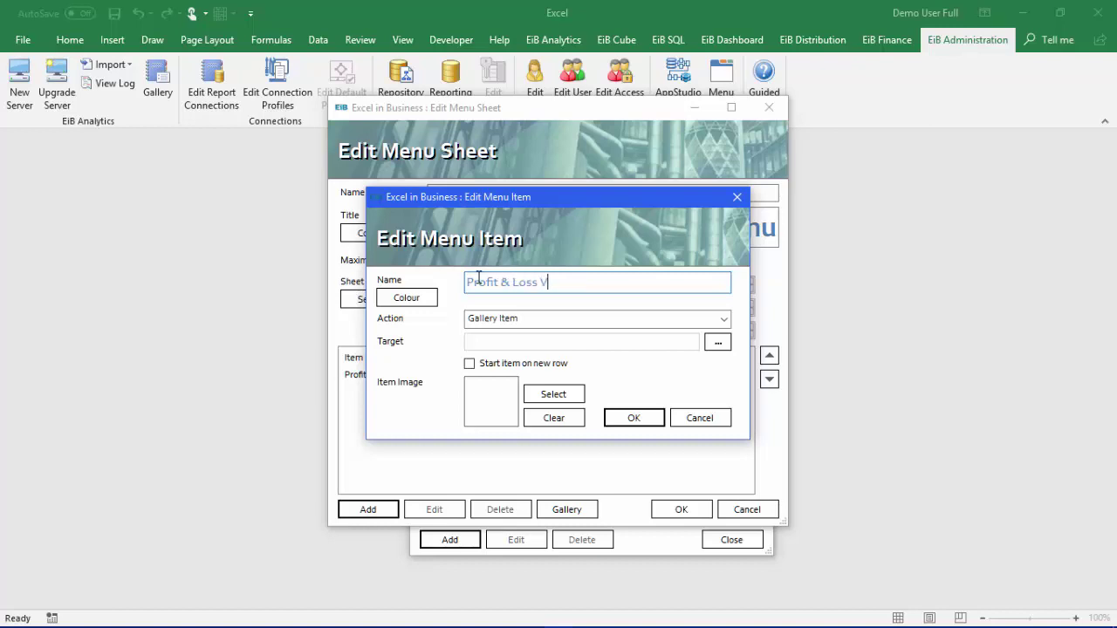
{"action": "type", "text": "t Centre"}
{"action": "left_click", "coordinate": [716, 343]}
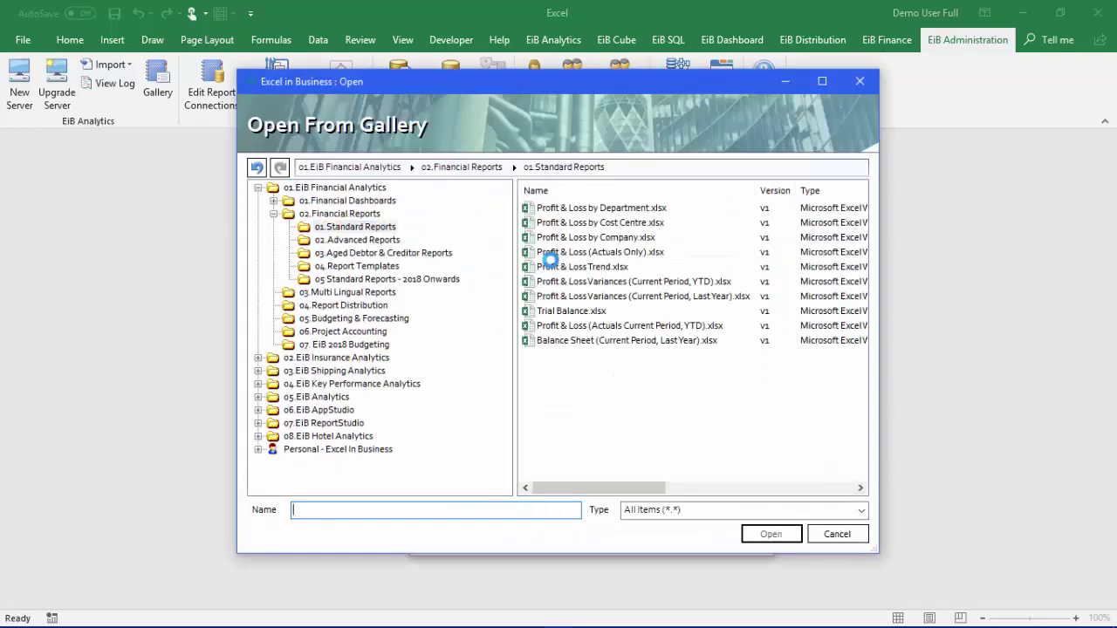
{"action": "left_click", "coordinate": [609, 223]}
{"action": "double_click", "coordinate": [608, 223]}
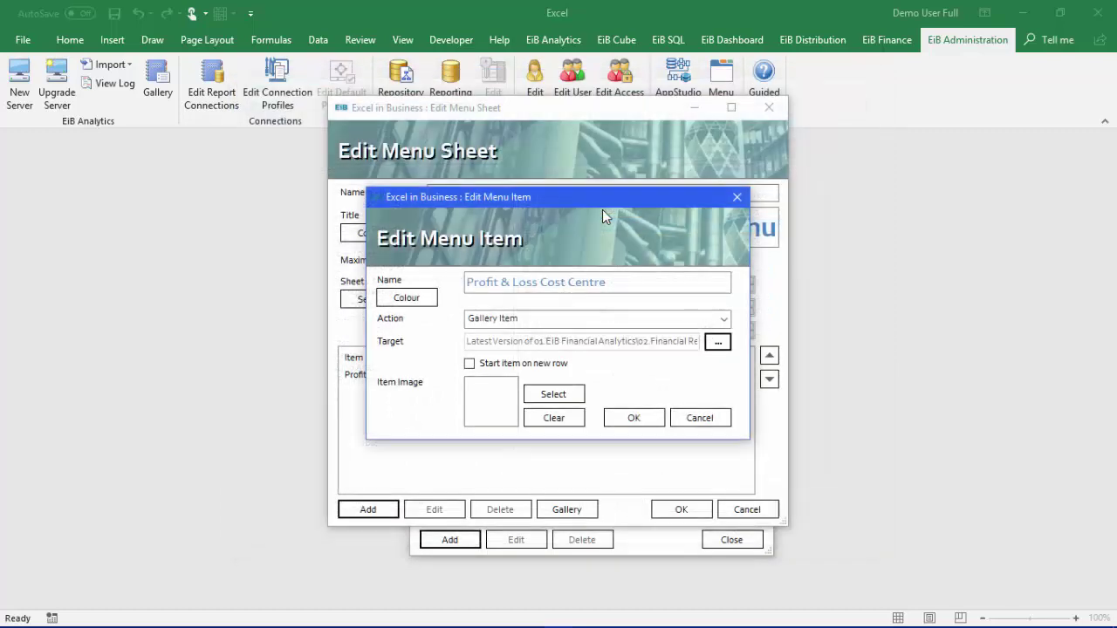
Assign the blue circular document image with the small green figure to the Profit & Loss Cost Centre item and save it.
{"action": "left_click", "coordinate": [552, 394]}
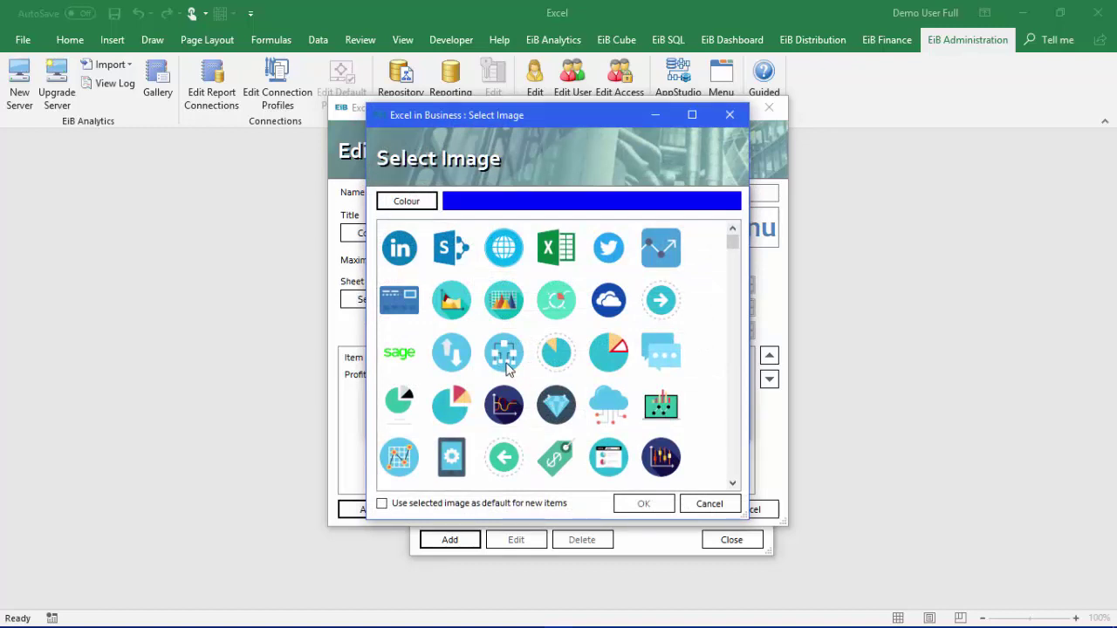
{"action": "left_click", "coordinate": [733, 258]}
{"action": "left_click", "coordinate": [734, 262]}
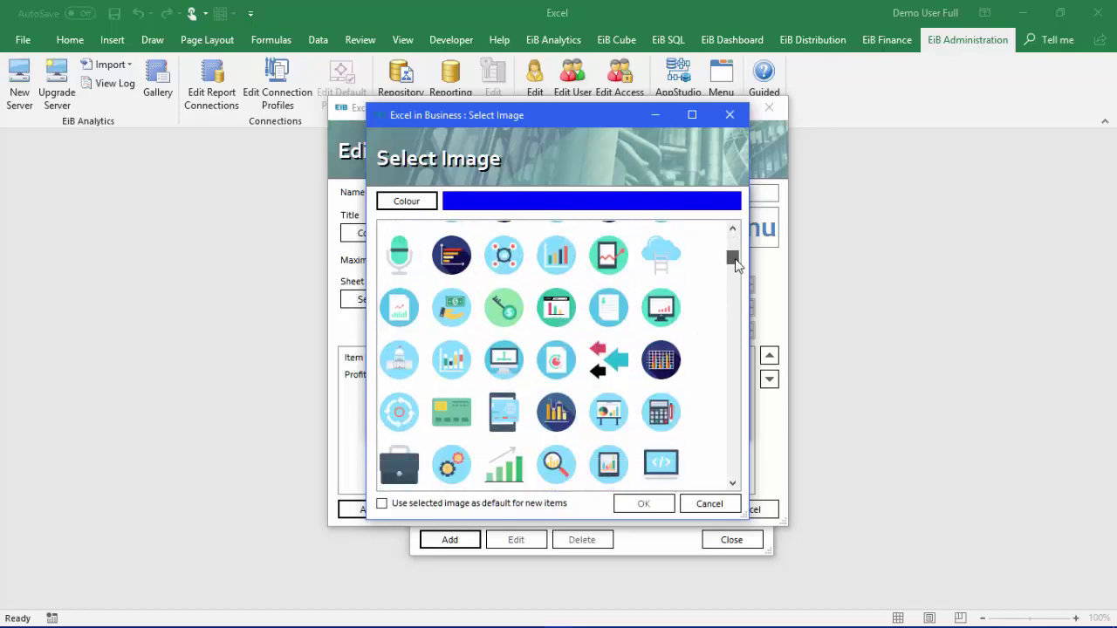
{"action": "double_click", "coordinate": [608, 307]}
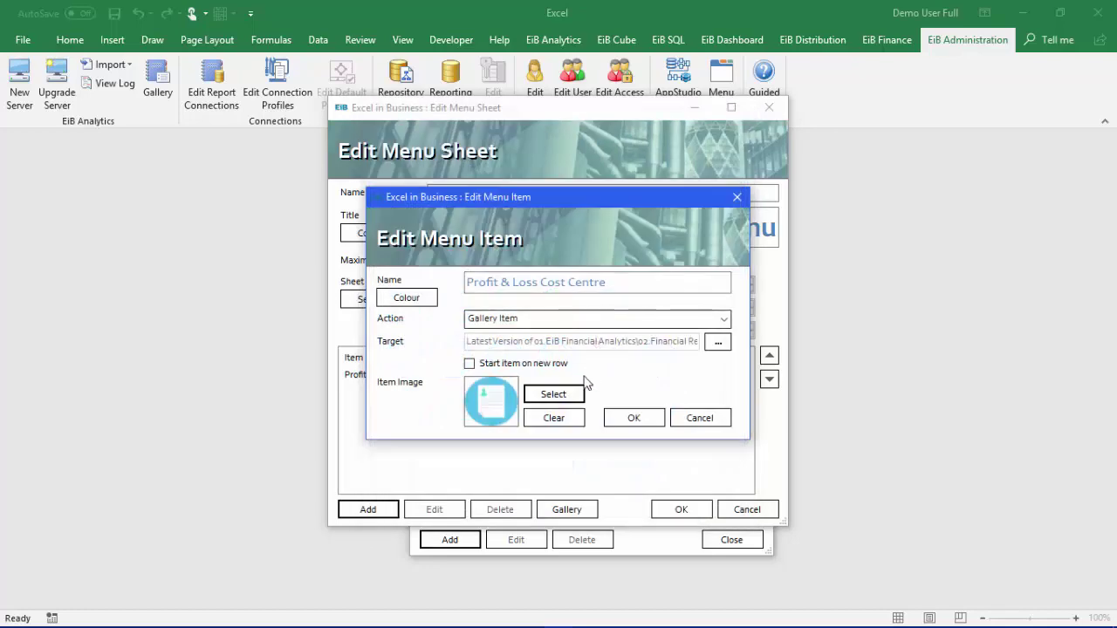
{"action": "left_click", "coordinate": [633, 418]}
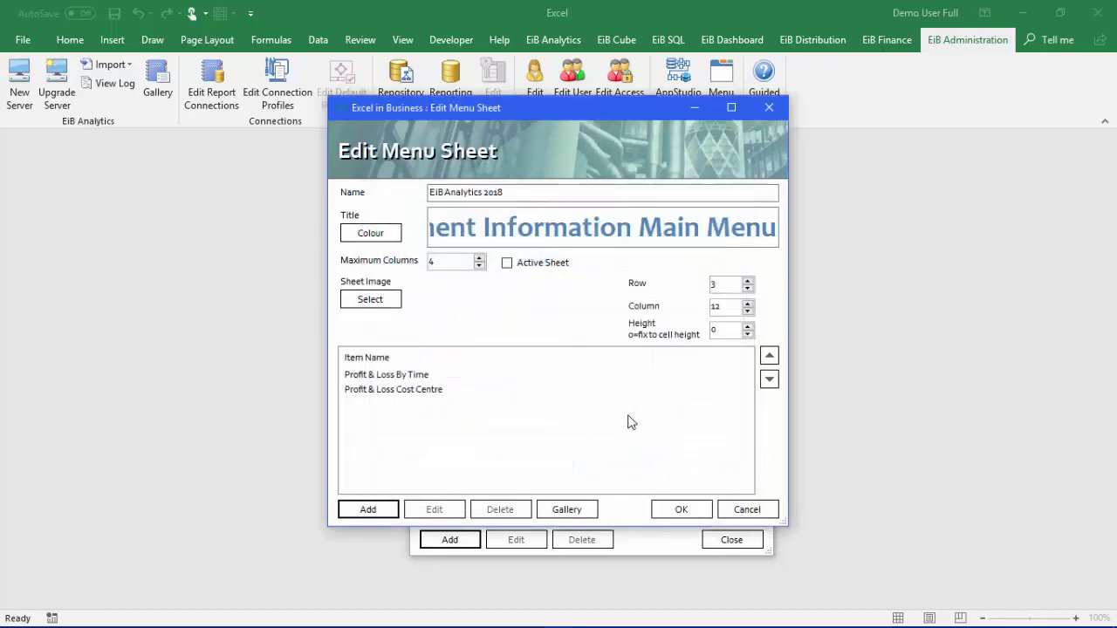
Add a third menu item named "Power BI" with the URL action.
{"action": "left_click", "coordinate": [375, 513]}
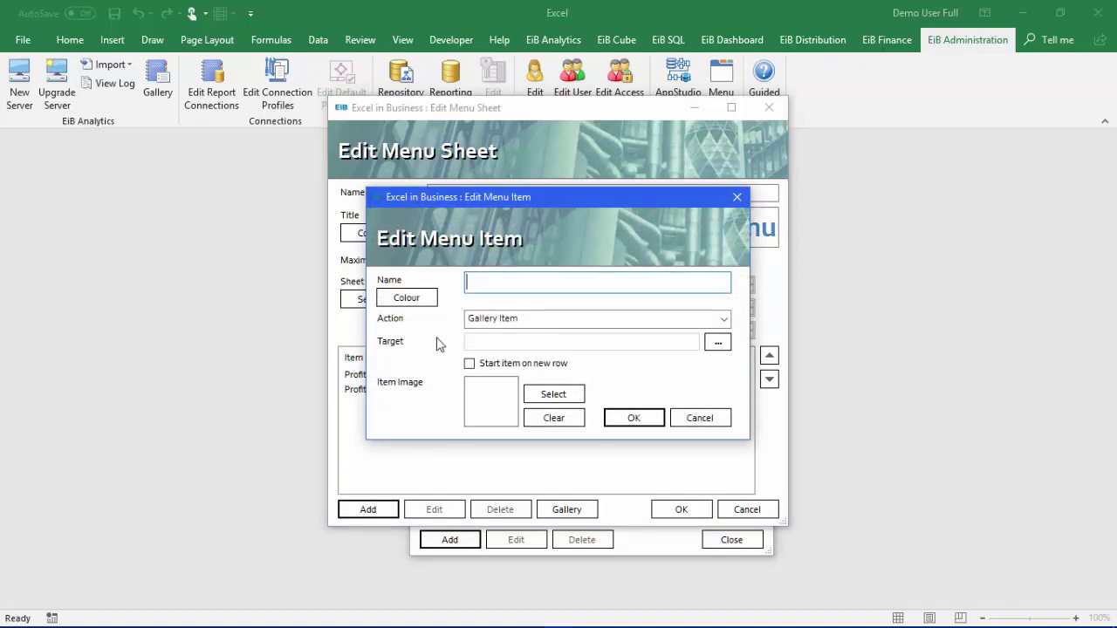
{"action": "type", "text": "Power BI"}
{"action": "left_click", "coordinate": [722, 320]}
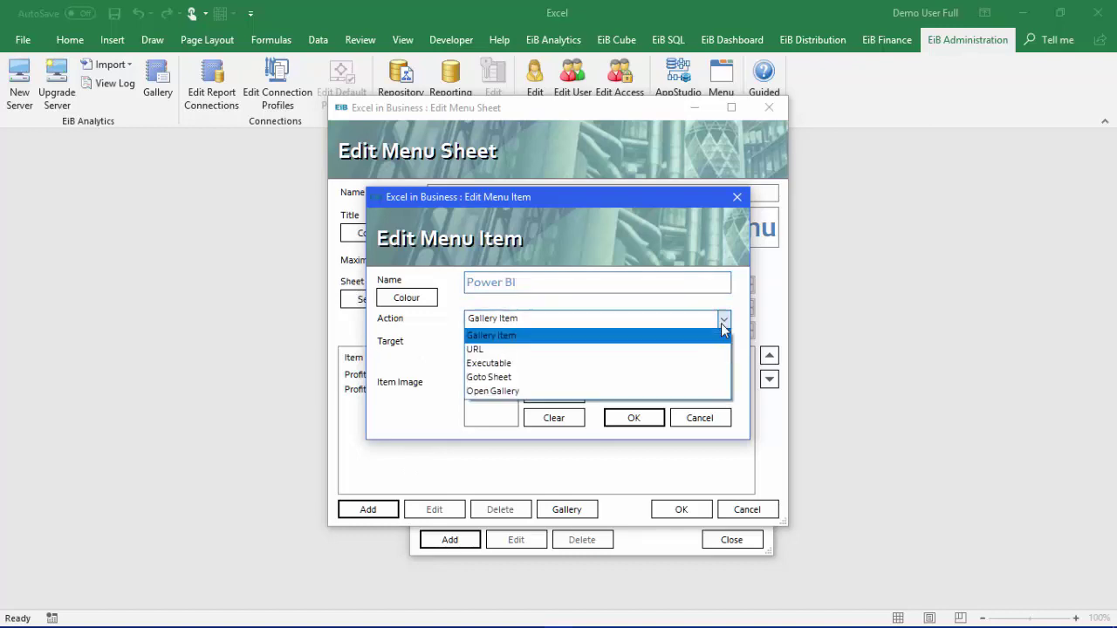
{"action": "left_click", "coordinate": [476, 348]}
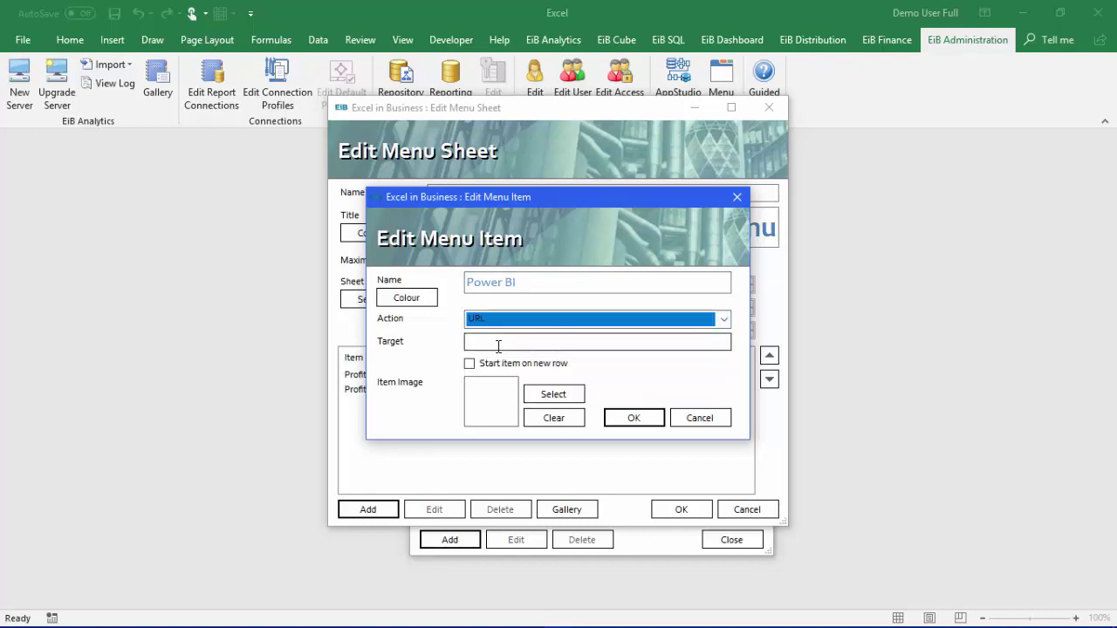
{"action": "left_click", "coordinate": [498, 343]}
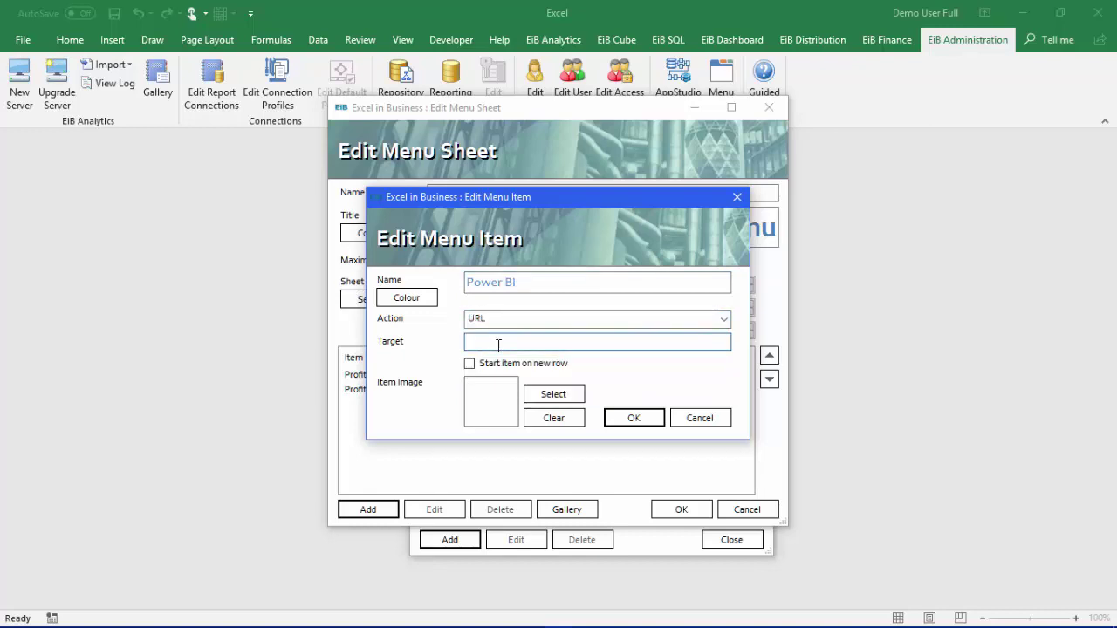
{"action": "key", "text": "alt+Tab"}
{"action": "key", "text": "alt+Tab"}
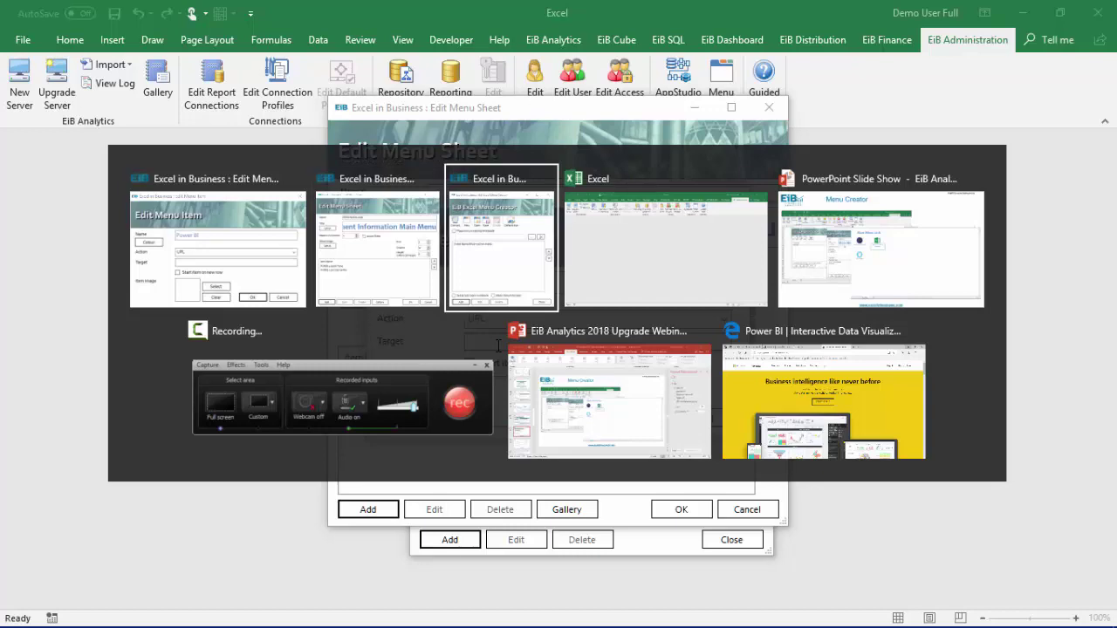
{"action": "key", "text": "alt+Tab"}
{"action": "key", "text": "alt+Tab"}
{"action": "key", "text": "alt+Tab"}
{"action": "key", "text": "alt+Tab"}
{"action": "key", "text": "alt+Tab"}
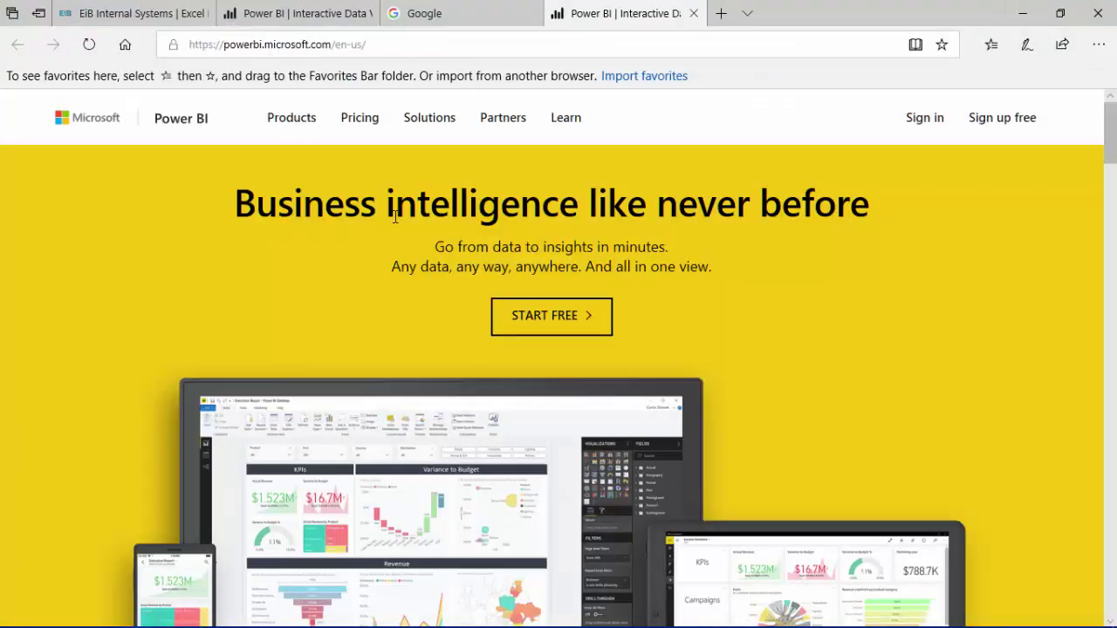
{"action": "left_click", "coordinate": [376, 46]}
{"action": "key", "text": "ctrl+c"}
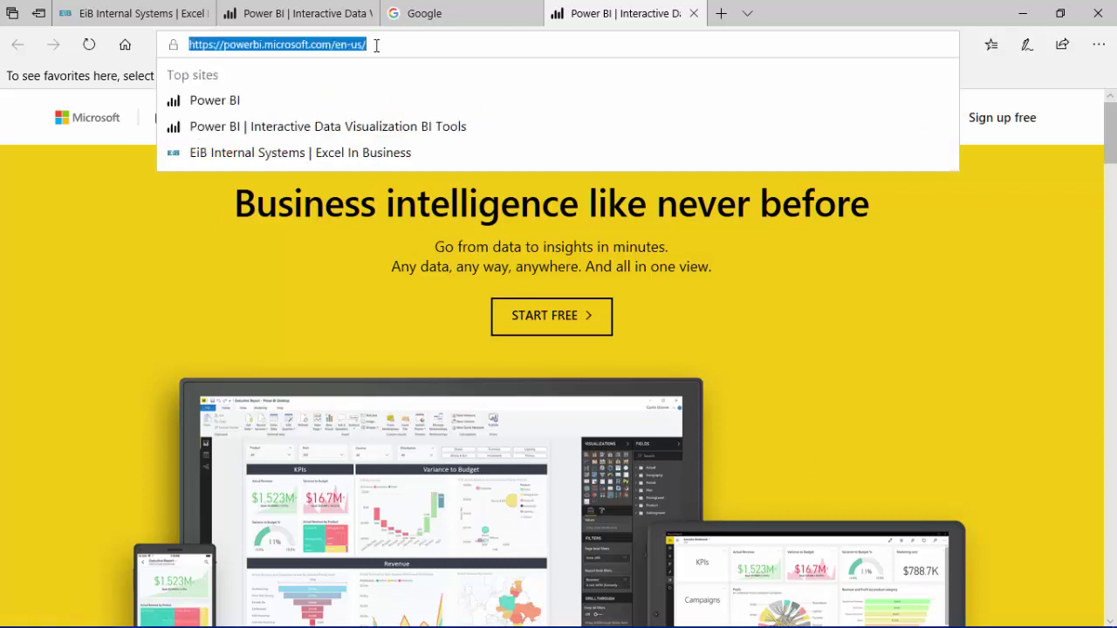
{"action": "key", "text": "alt+Tab"}
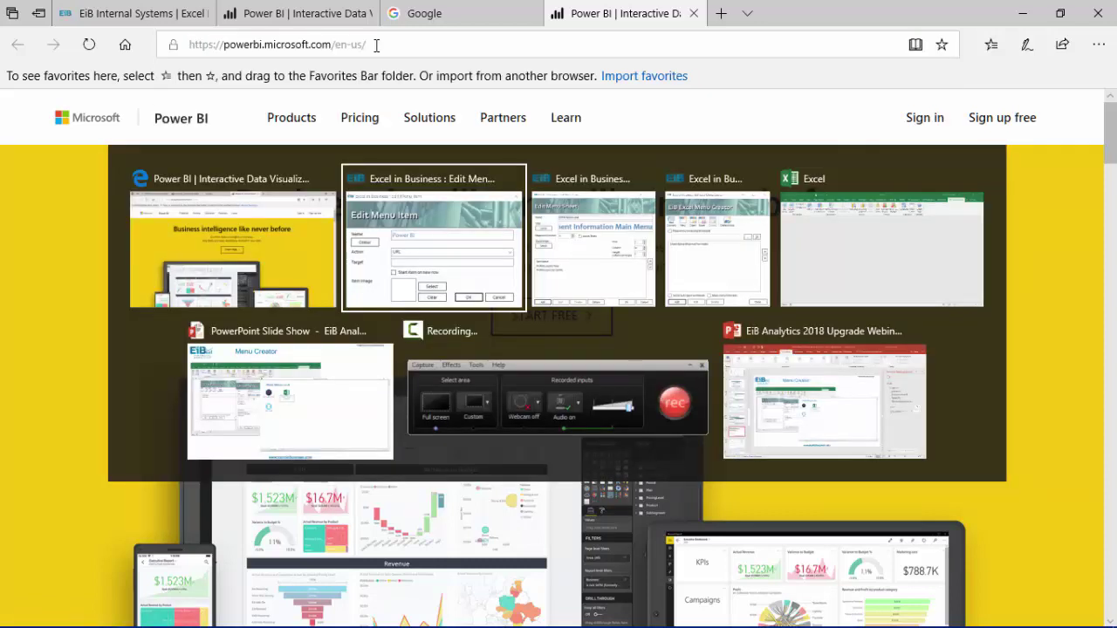
{"action": "key", "text": "ctrl+v"}
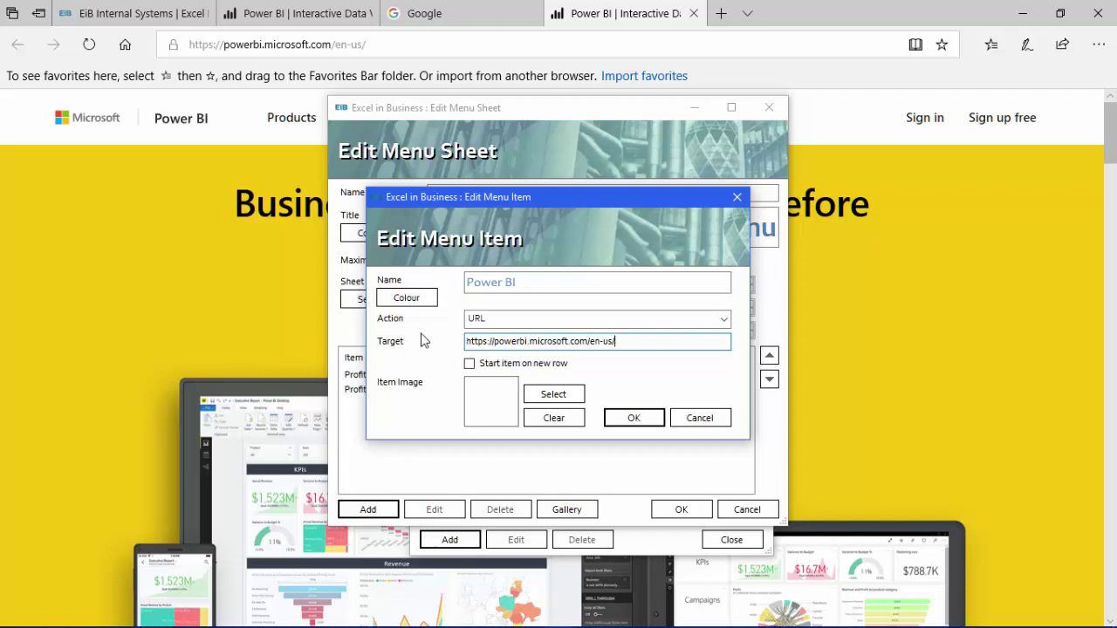
Start the Power BI item on a new row, give it the yellow circular bar chart image, and save it.
{"action": "left_click", "coordinate": [469, 365]}
{"action": "left_click", "coordinate": [555, 397]}
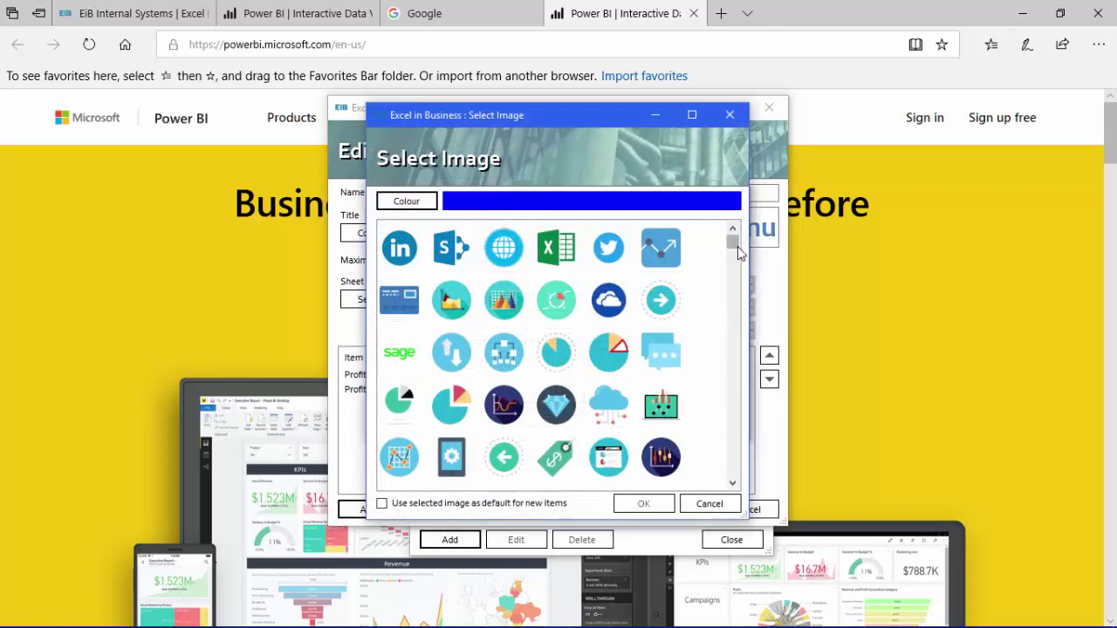
{"action": "left_click_drag", "start_coordinate": [737, 251], "coordinate": [746, 406]}
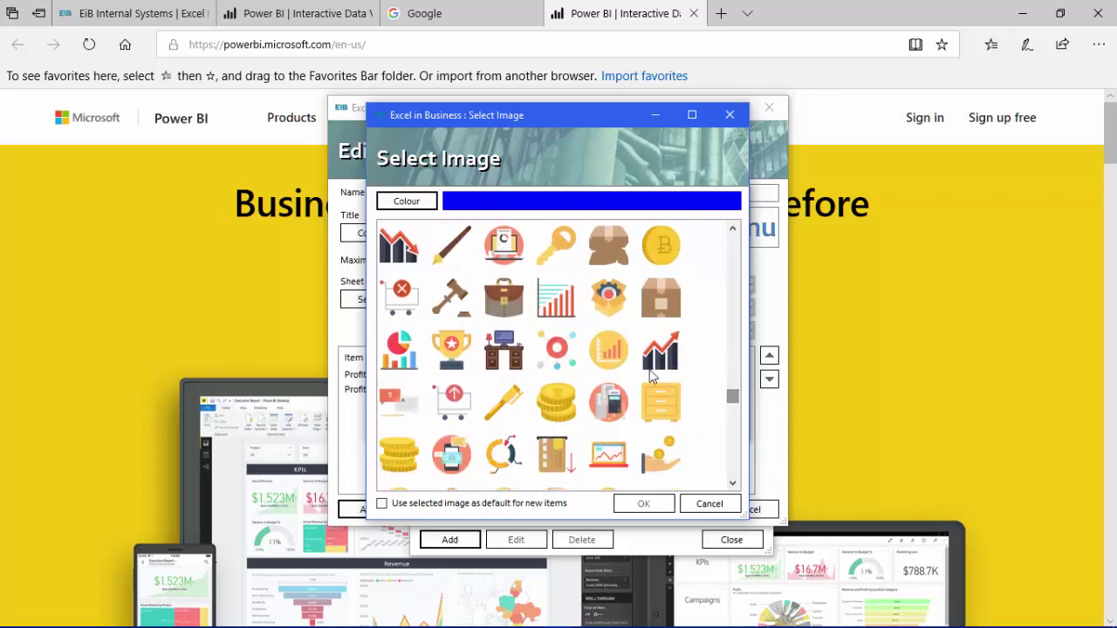
{"action": "left_click", "coordinate": [616, 348]}
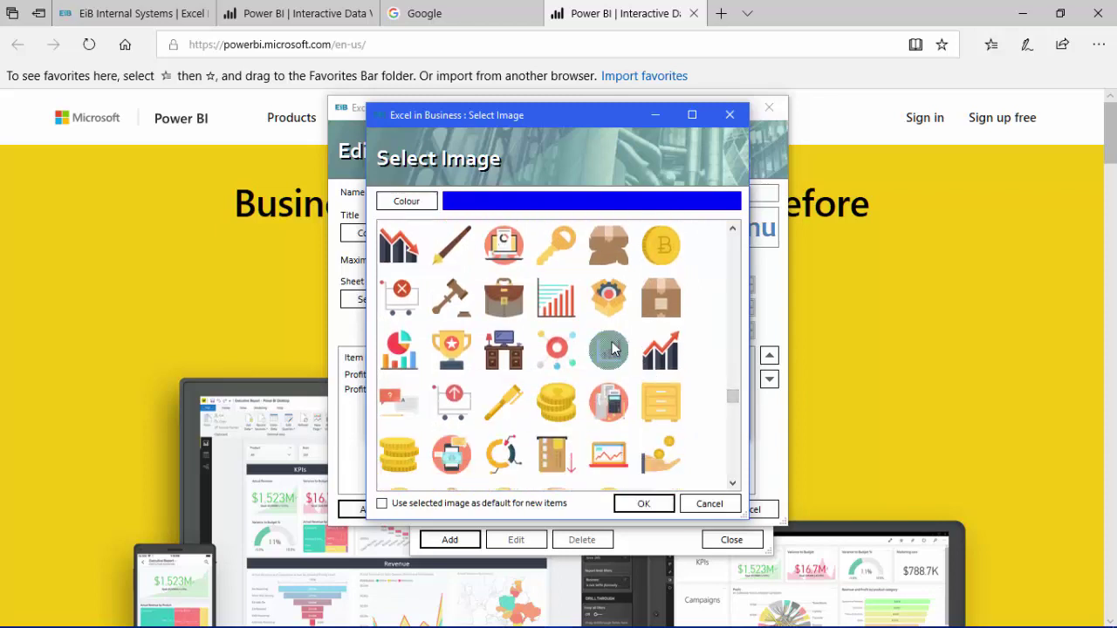
{"action": "left_click", "coordinate": [644, 506]}
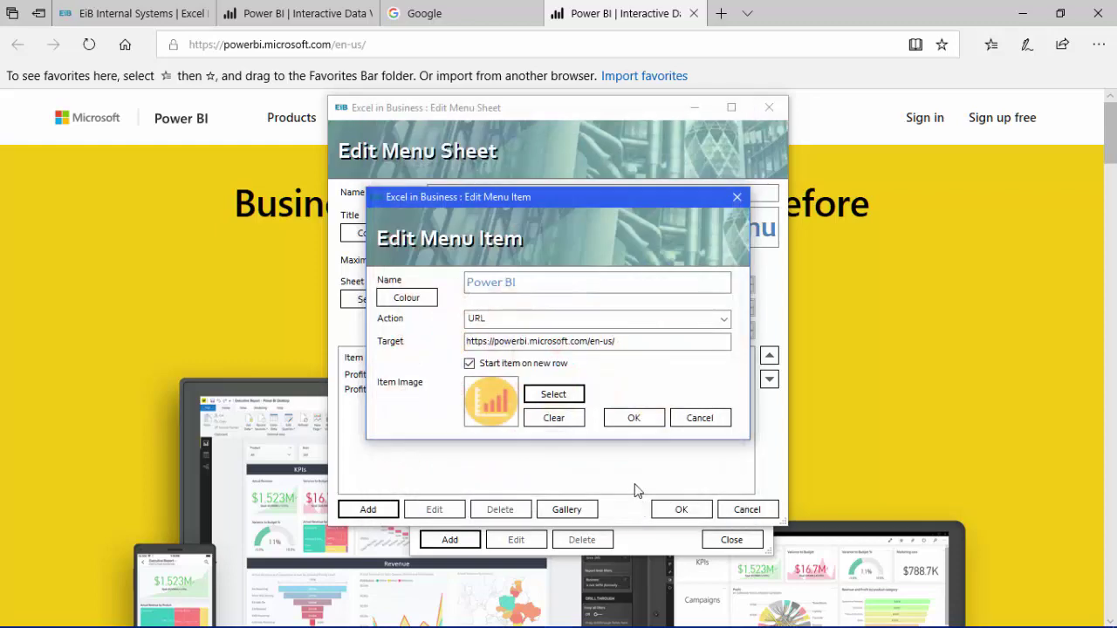
{"action": "left_click", "coordinate": [634, 419]}
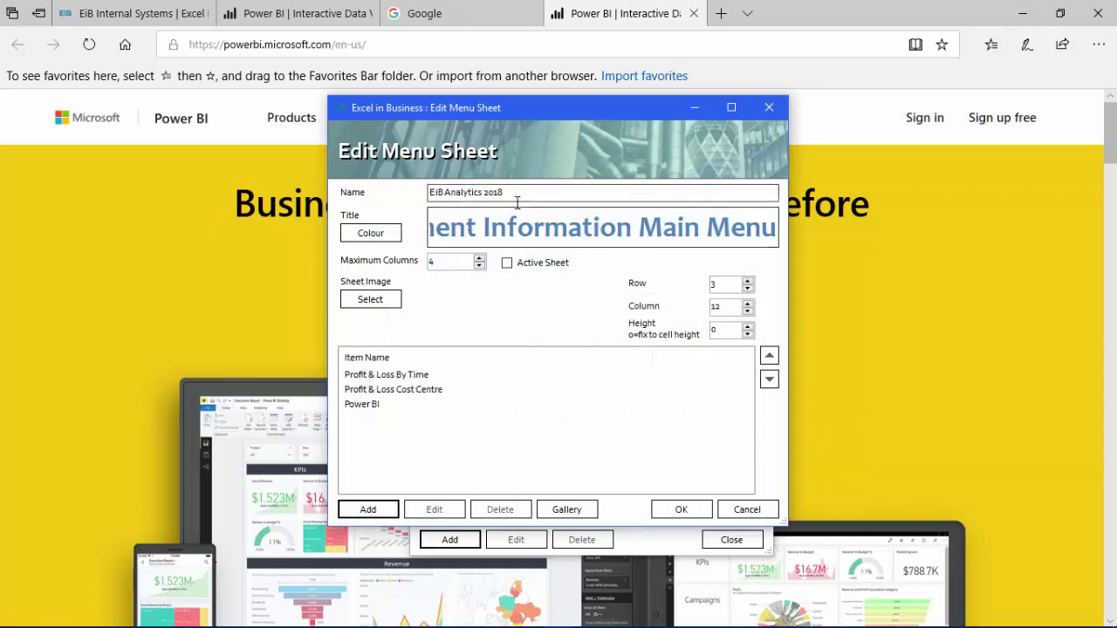
Add a menu item named "Sage 50" with the Executable action, targeting Sage.exe in the Sage Accounts program folder.
{"action": "left_click", "coordinate": [378, 510]}
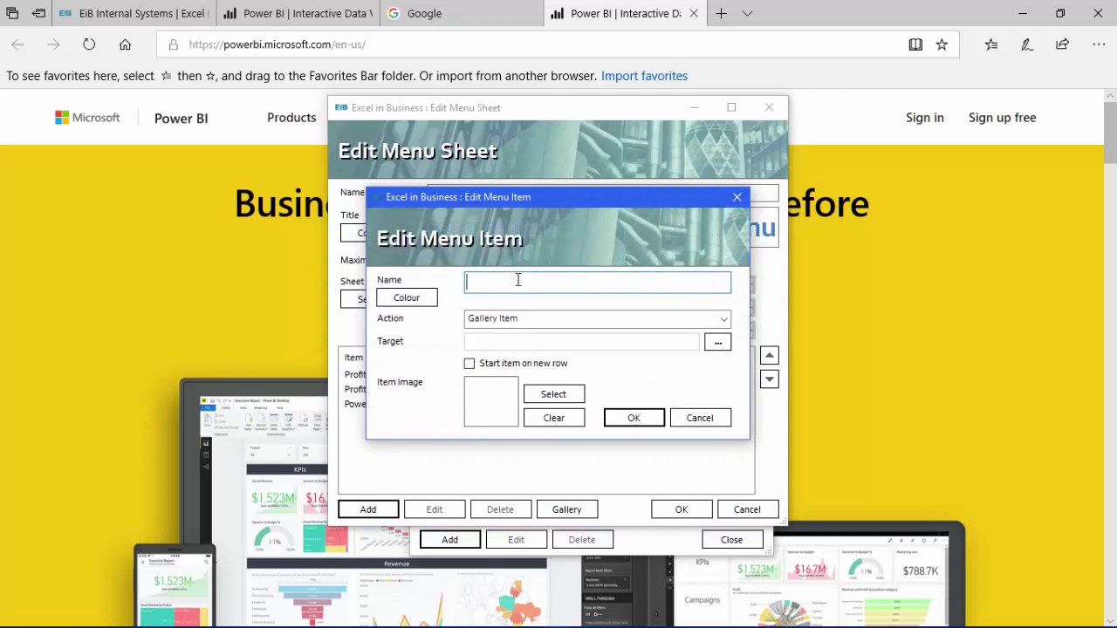
{"action": "type", "text": "Sage 50"}
{"action": "left_click", "coordinate": [723, 323]}
{"action": "left_click", "coordinate": [496, 365]}
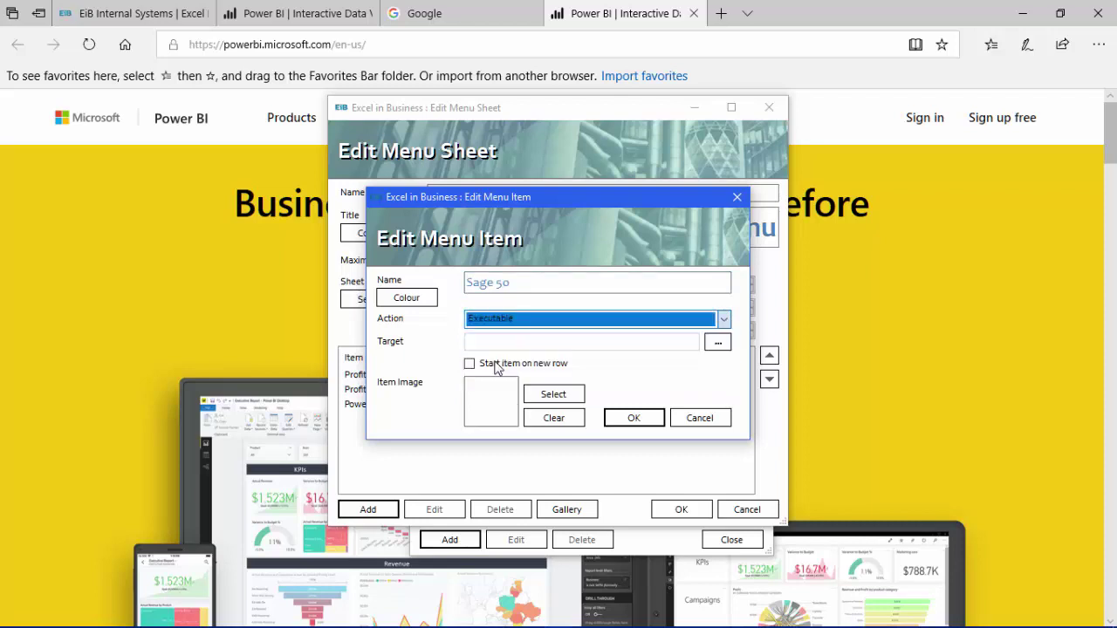
{"action": "left_click", "coordinate": [717, 343]}
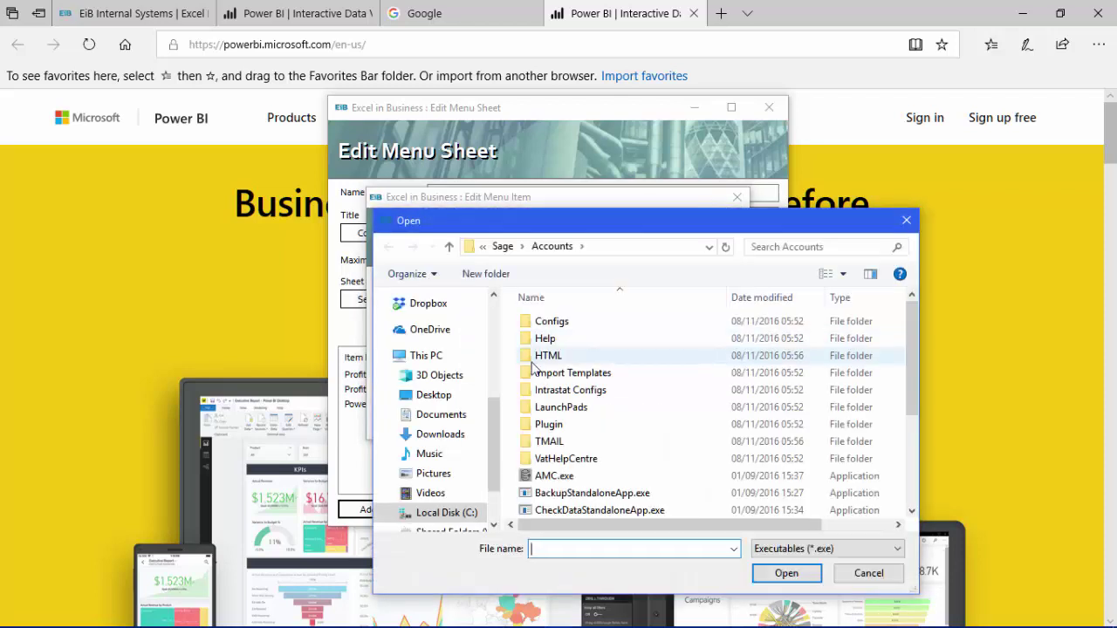
{"action": "left_click_drag", "start_coordinate": [914, 356], "coordinate": [916, 457]}
{"action": "left_click", "coordinate": [548, 441]}
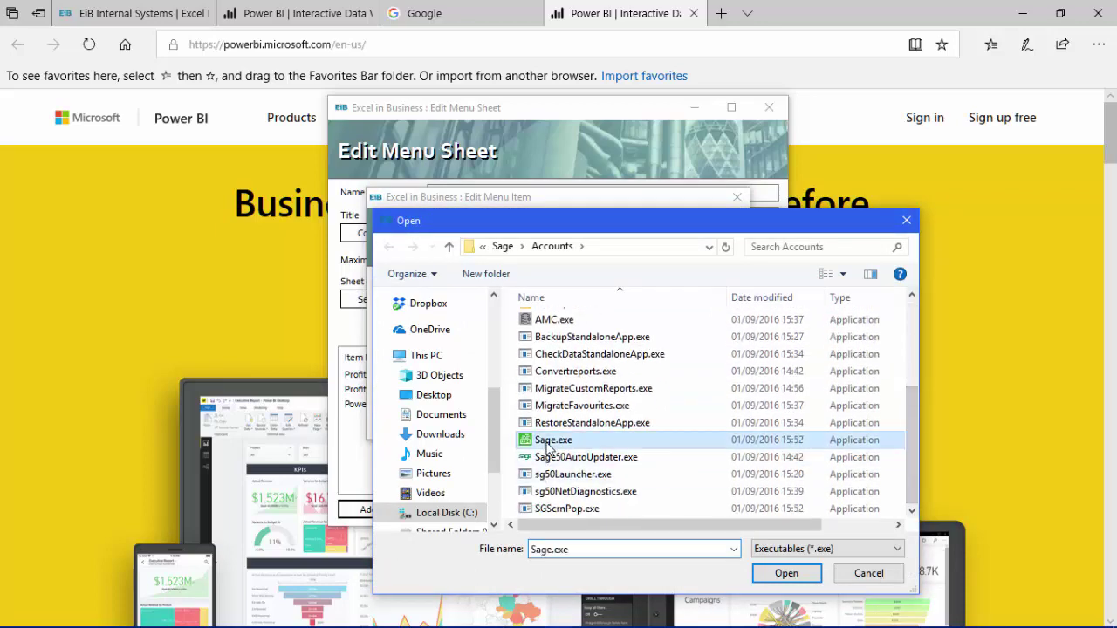
{"action": "double_click", "coordinate": [548, 442]}
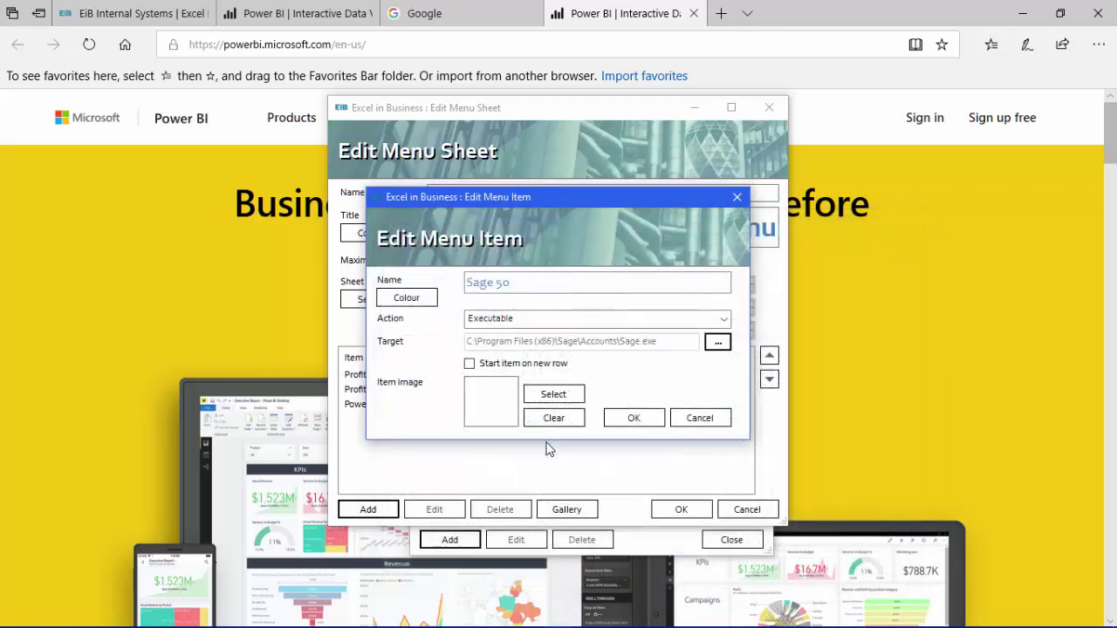
Assign the green sage logo image to the Sage 50 item and save it.
{"action": "left_click", "coordinate": [551, 398]}
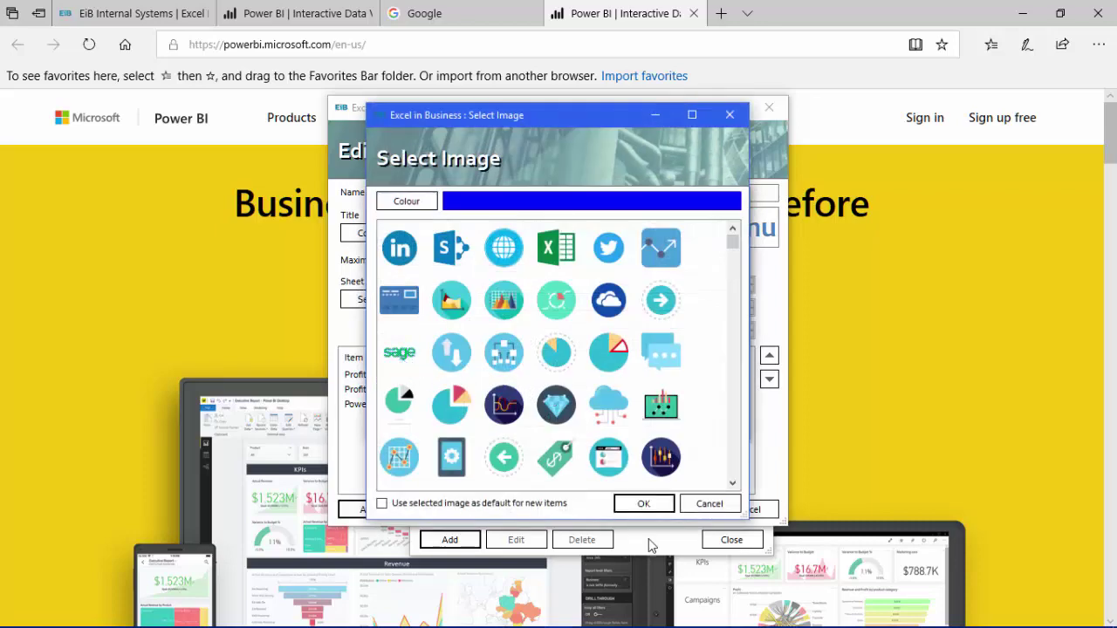
{"action": "left_click", "coordinate": [646, 506]}
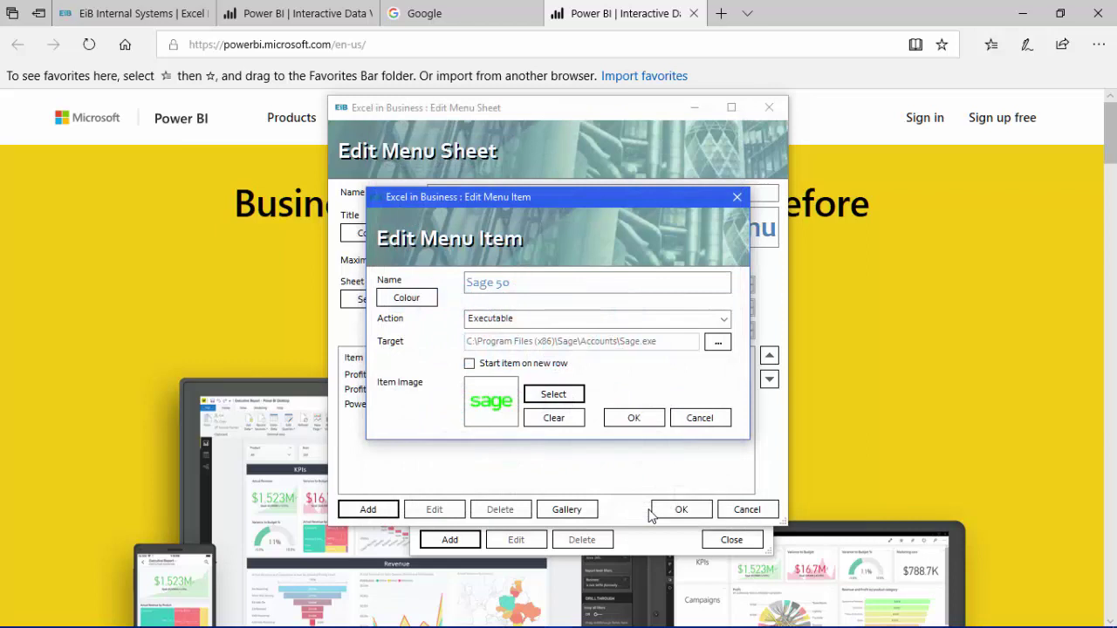
{"action": "left_click", "coordinate": [635, 420]}
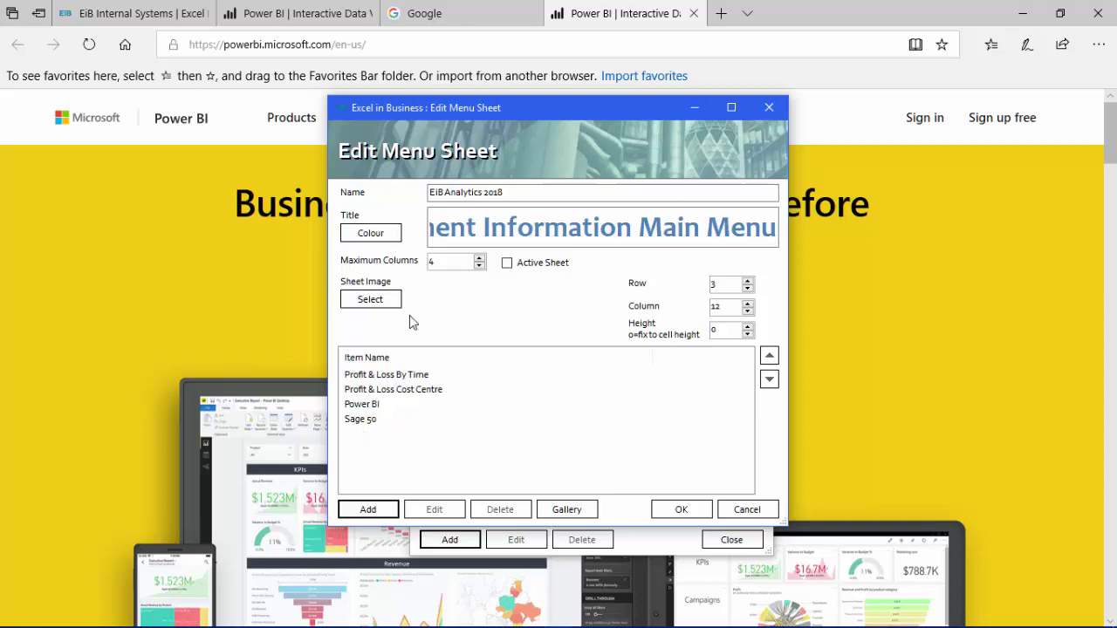
Add a menu item named "Gallery Standard Reports" with the Open Gallery action.
{"action": "left_click", "coordinate": [368, 509]}
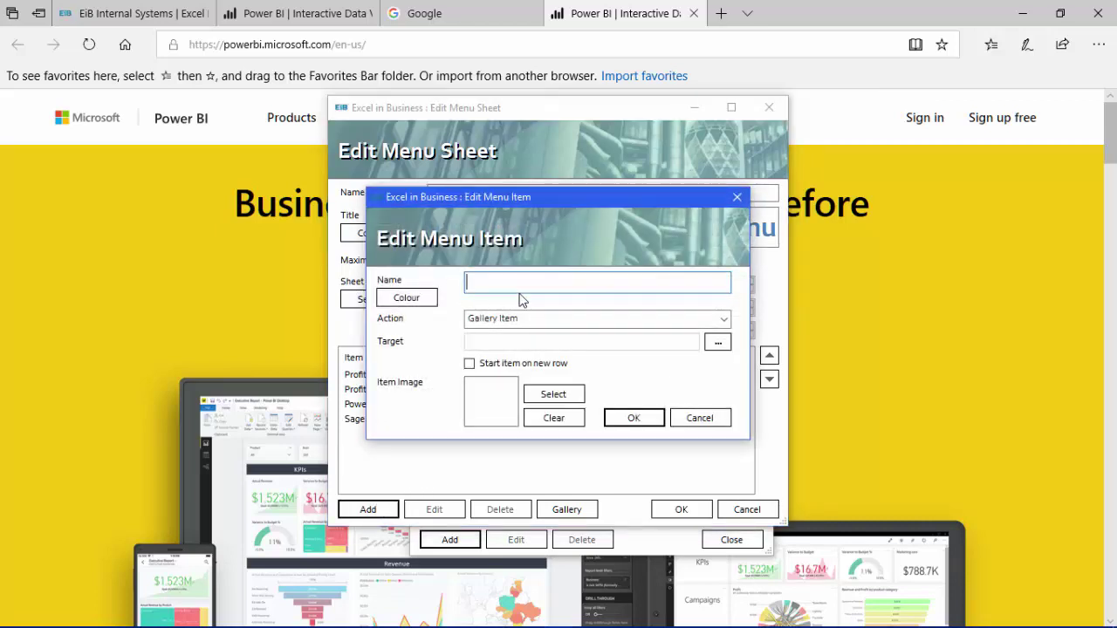
{"action": "type", "text": "Gal"}
{"action": "type", "text": "lery Standard Reports"}
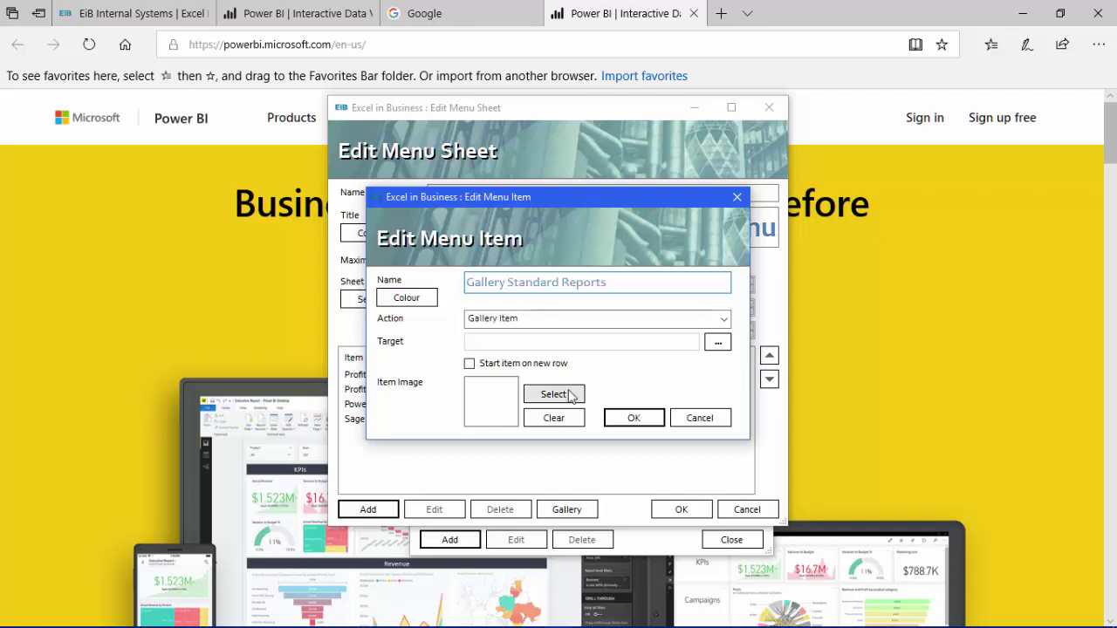
{"action": "left_click", "coordinate": [723, 319]}
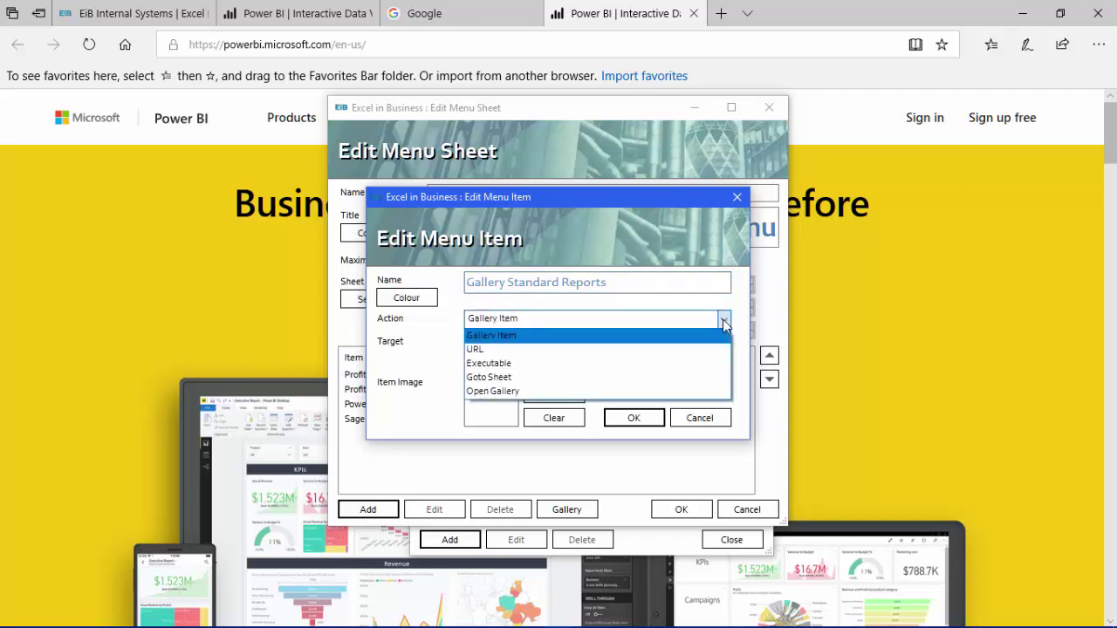
{"action": "left_click", "coordinate": [494, 391]}
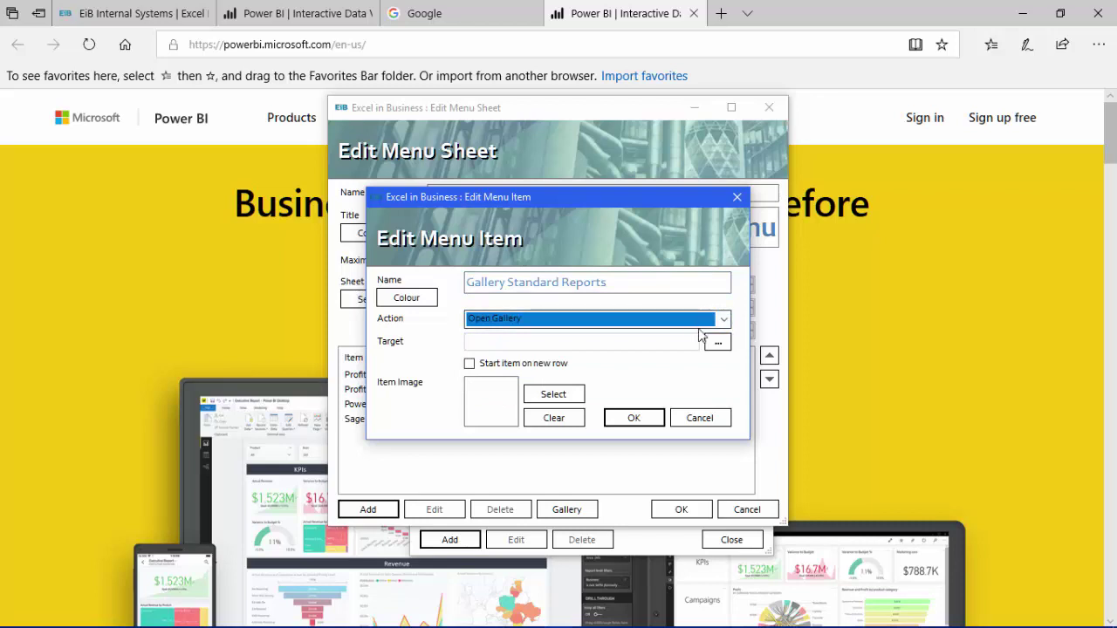
Target the item at the 01.Standard Reports folder under 01.EiB Financial Analytics, 02.Financial Reports.
{"action": "left_click", "coordinate": [717, 342]}
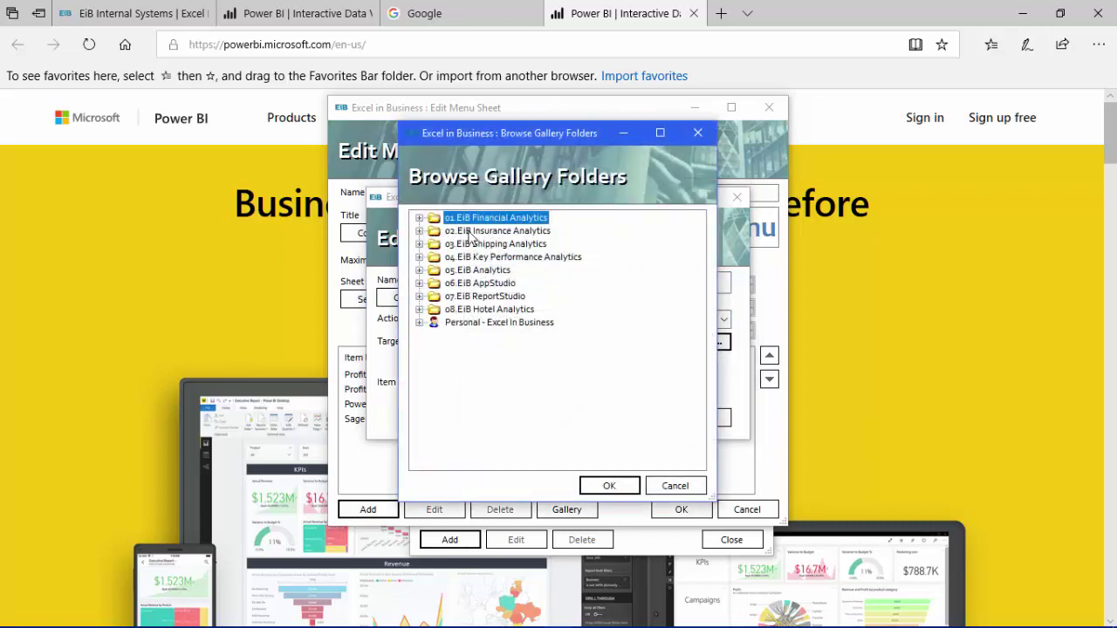
{"action": "left_click", "coordinate": [418, 218]}
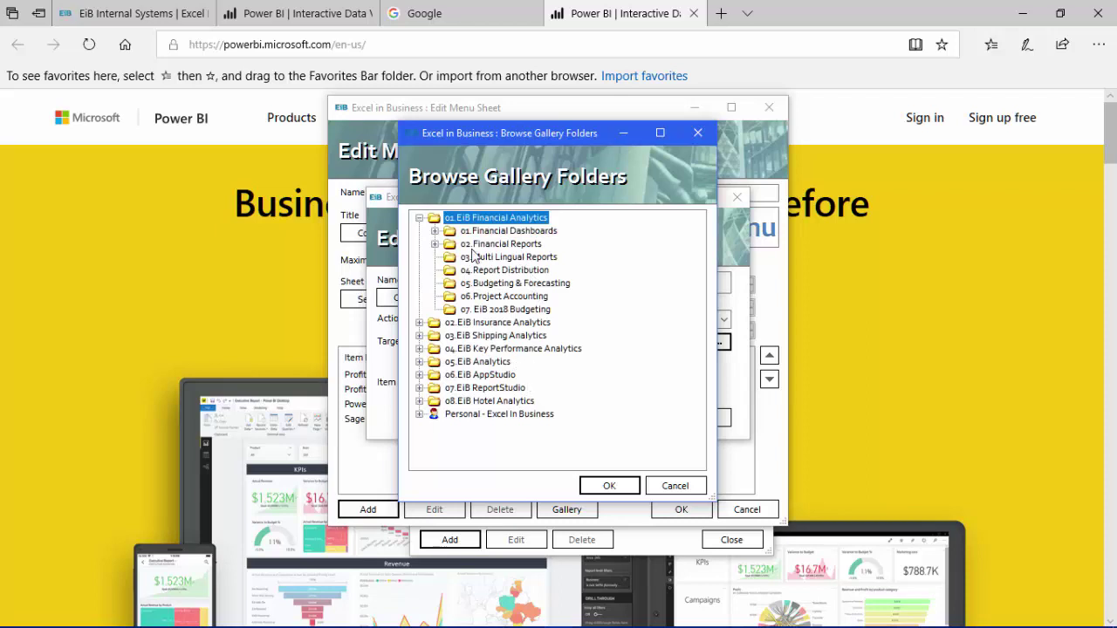
{"action": "left_click", "coordinate": [434, 231]}
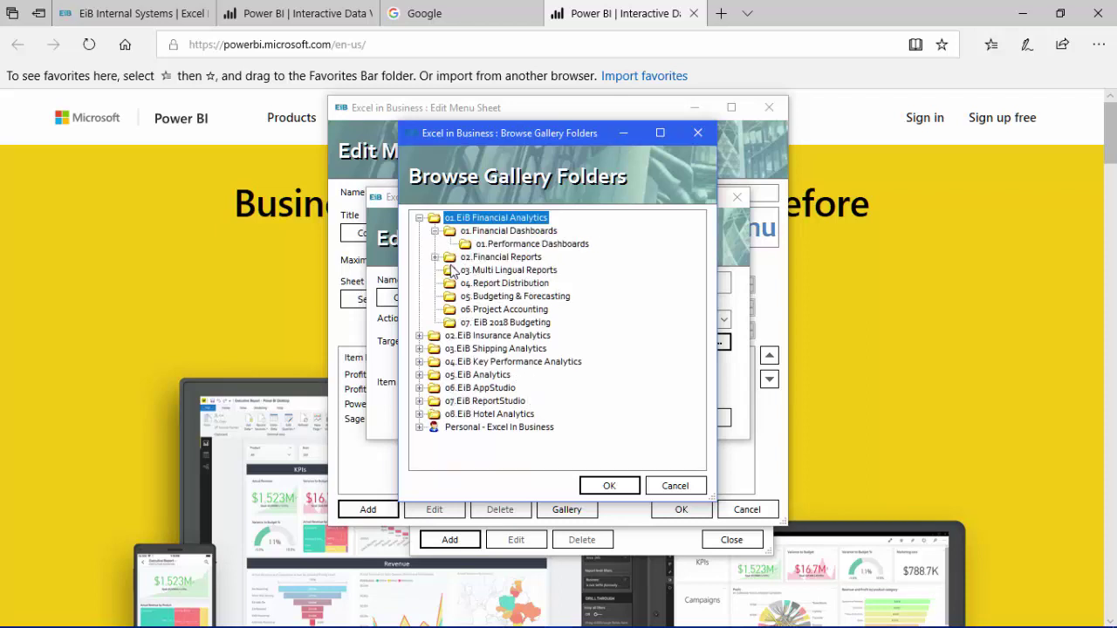
{"action": "left_click", "coordinate": [435, 258]}
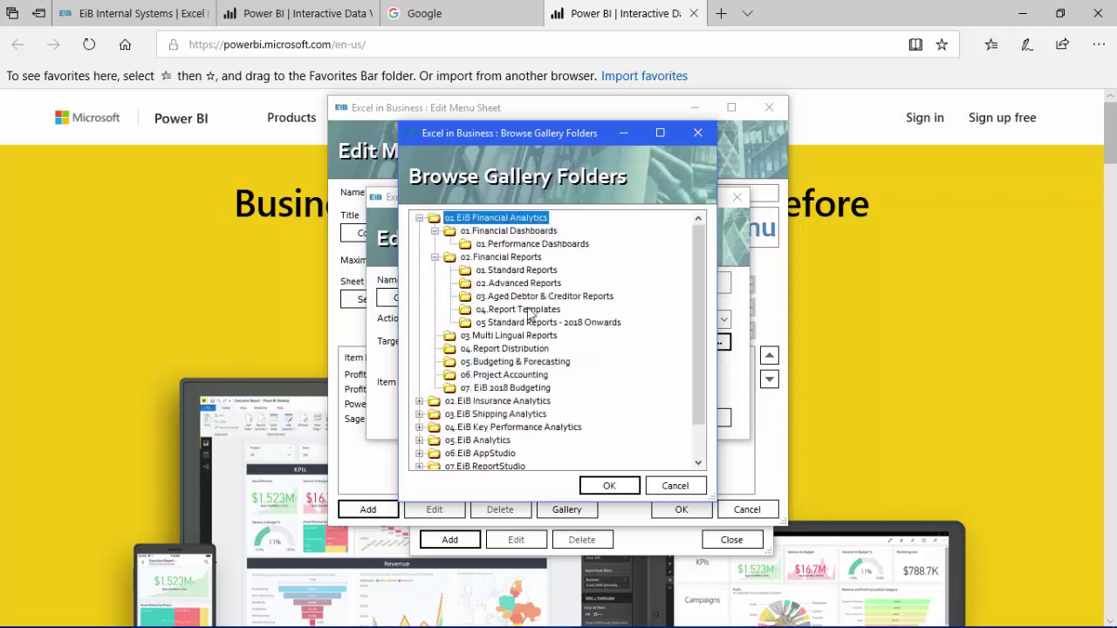
{"action": "left_click", "coordinate": [529, 272]}
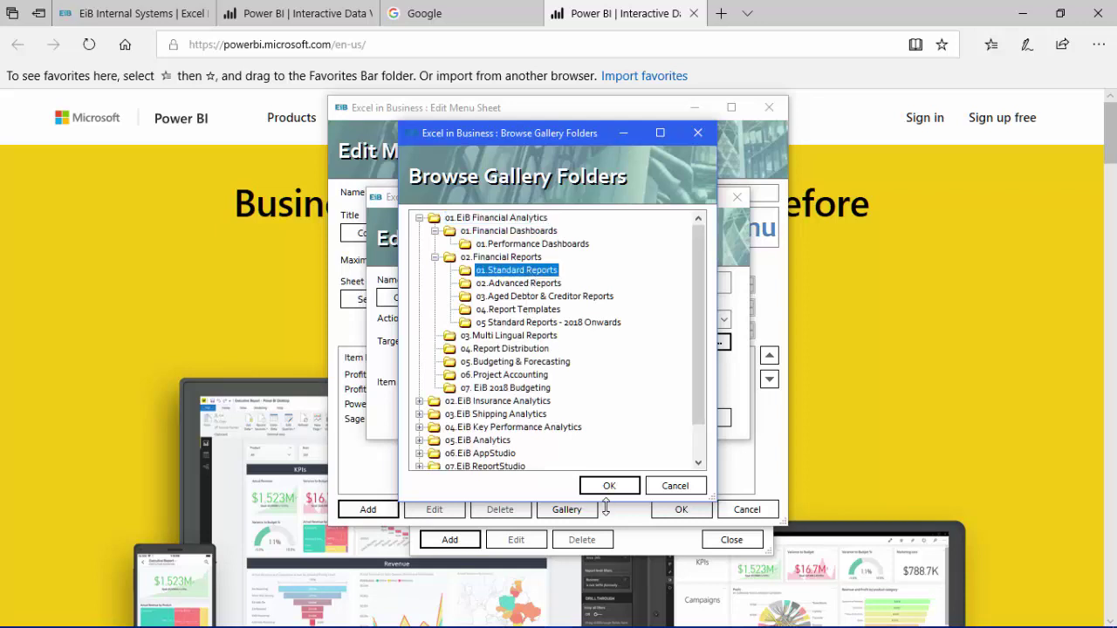
{"action": "left_click", "coordinate": [621, 486]}
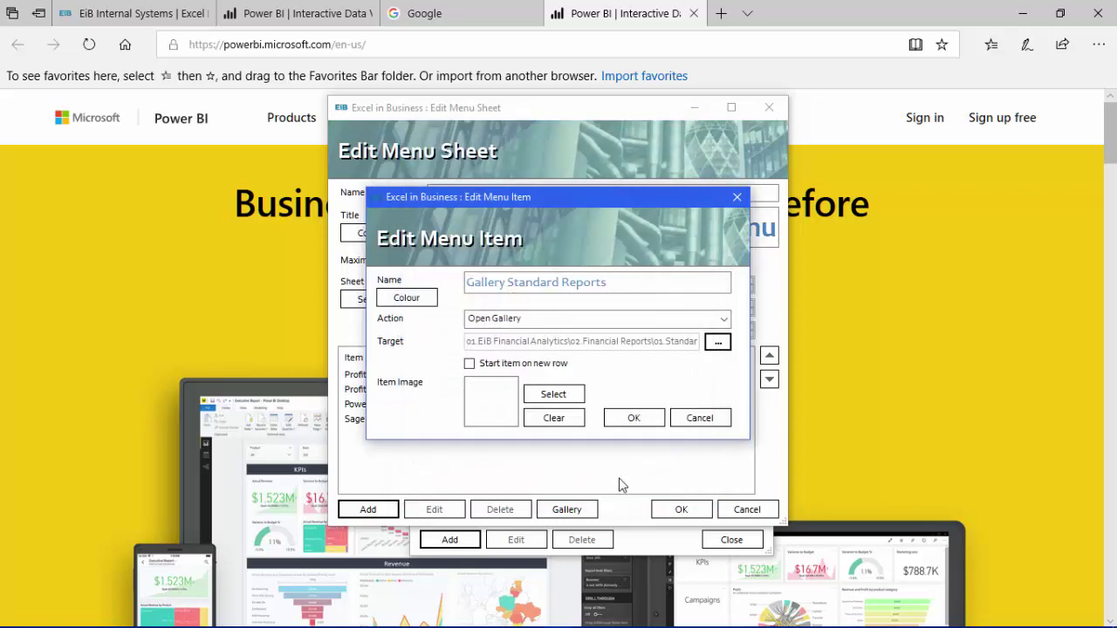
Give Gallery Standard Reports the blue circular up-and-down arrows image, start it on a new row, and save the item.
{"action": "left_click", "coordinate": [553, 395]}
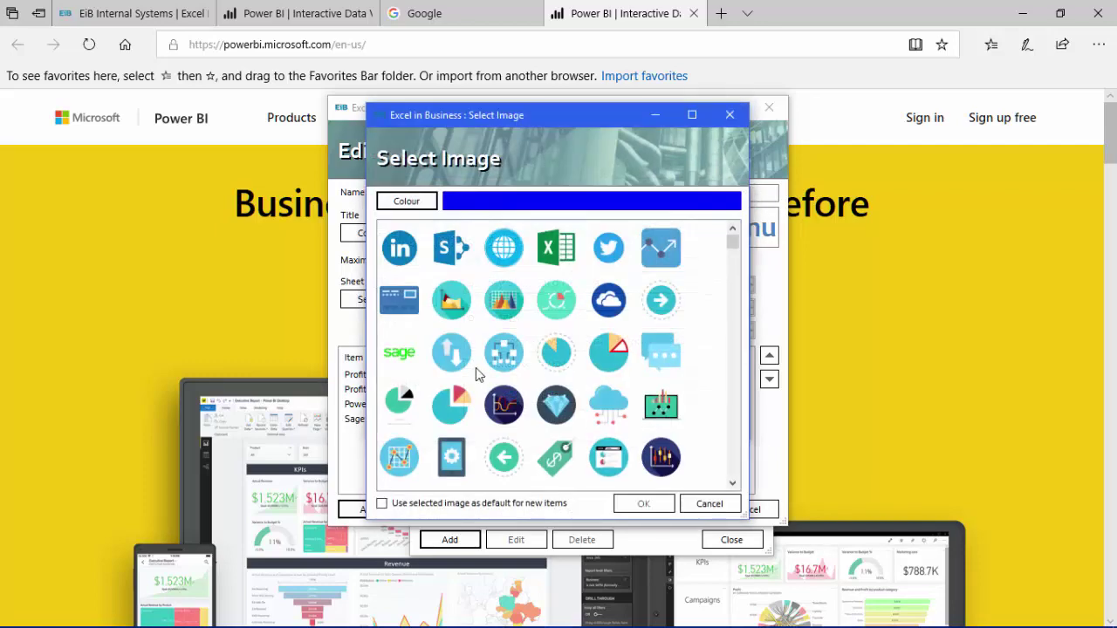
{"action": "left_click", "coordinate": [454, 363]}
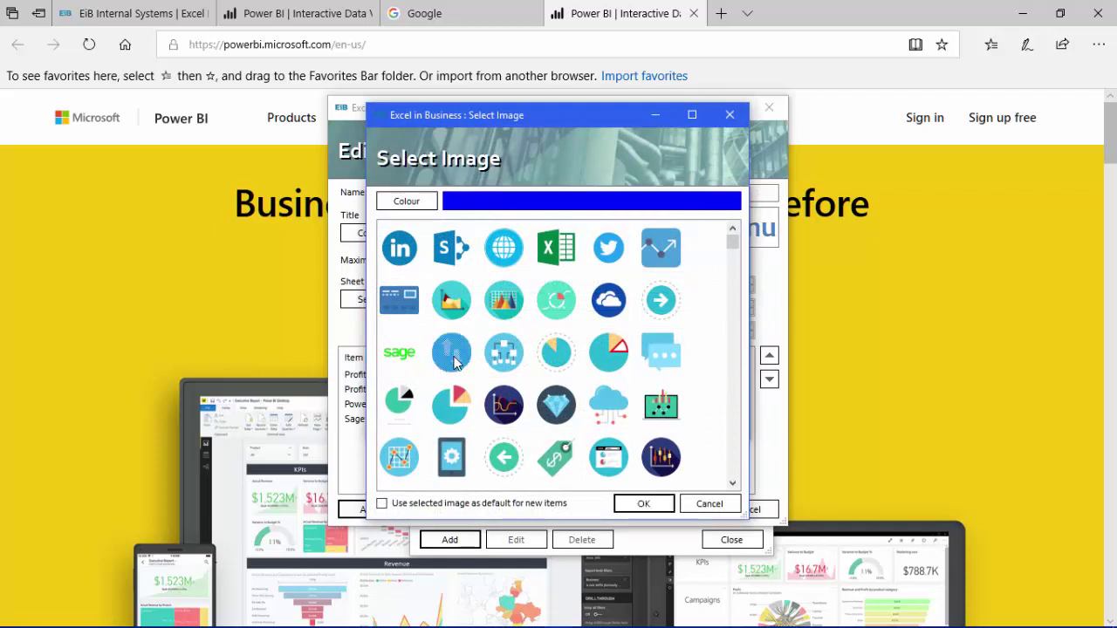
{"action": "left_click", "coordinate": [643, 504]}
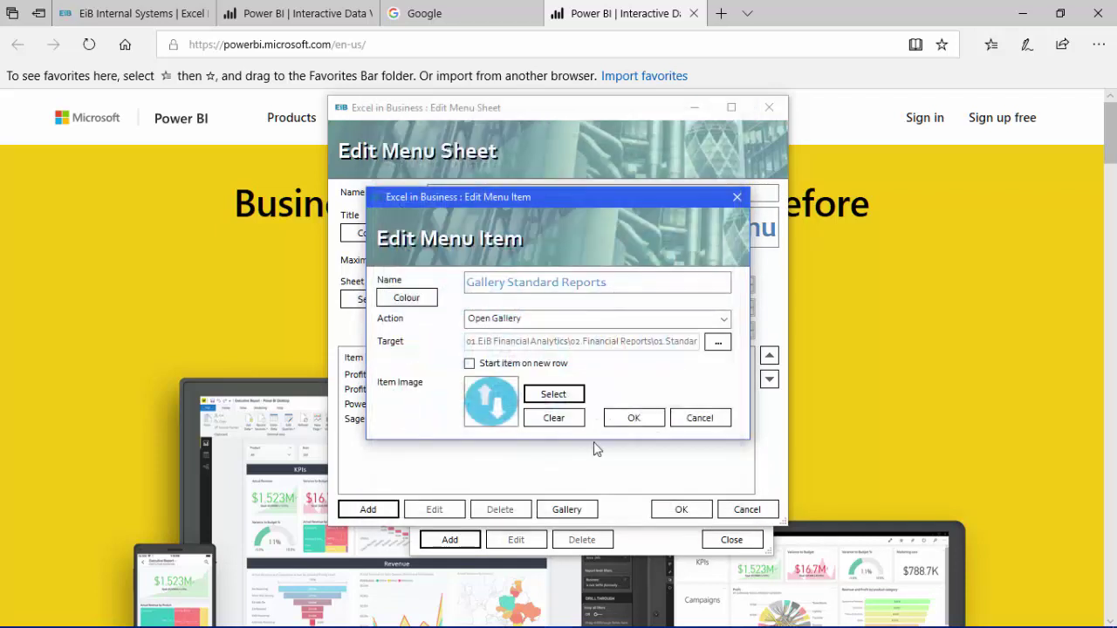
{"action": "left_click", "coordinate": [470, 362]}
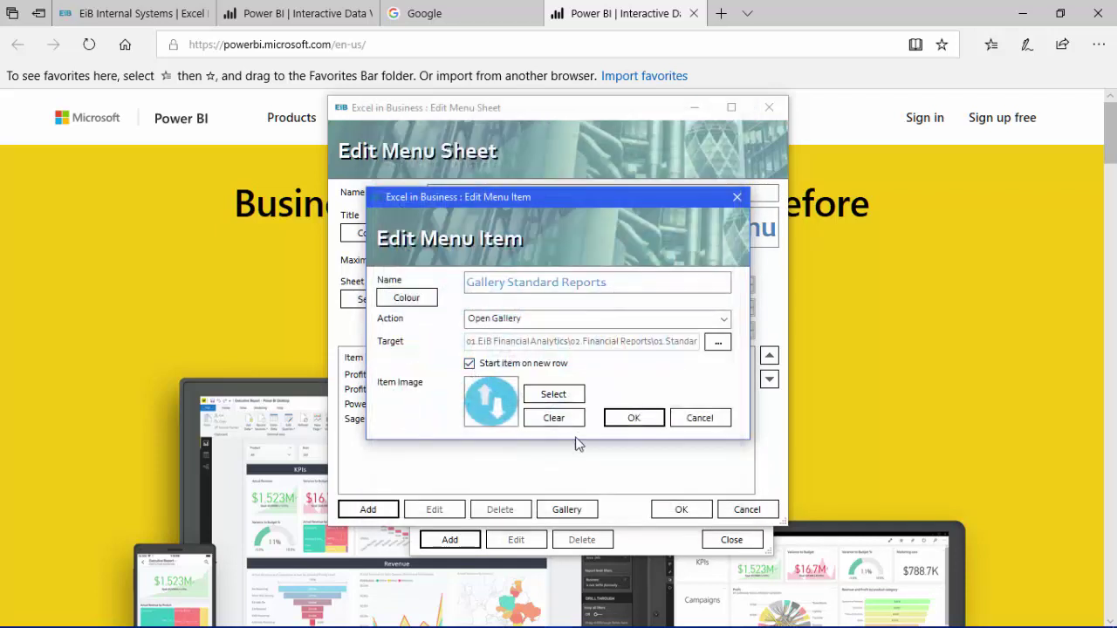
{"action": "left_click", "coordinate": [622, 422]}
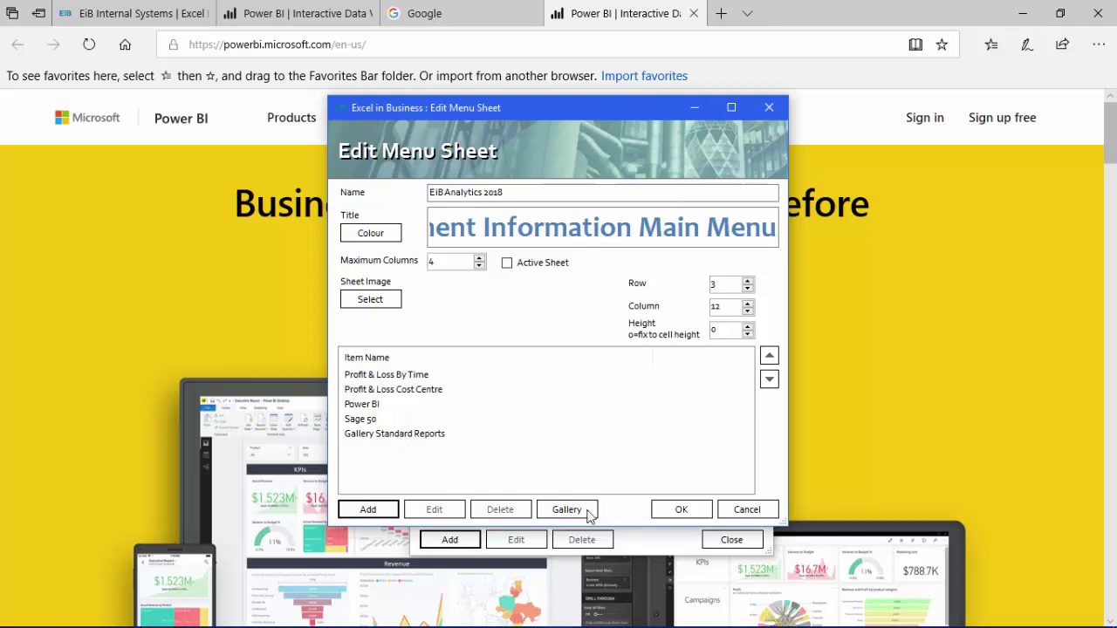
Accept the menu sheet and create the menu workbook, saving it as "EiB 2018 Main Menu" in the personal NewStuff gallery folder.
{"action": "left_click", "coordinate": [683, 511]}
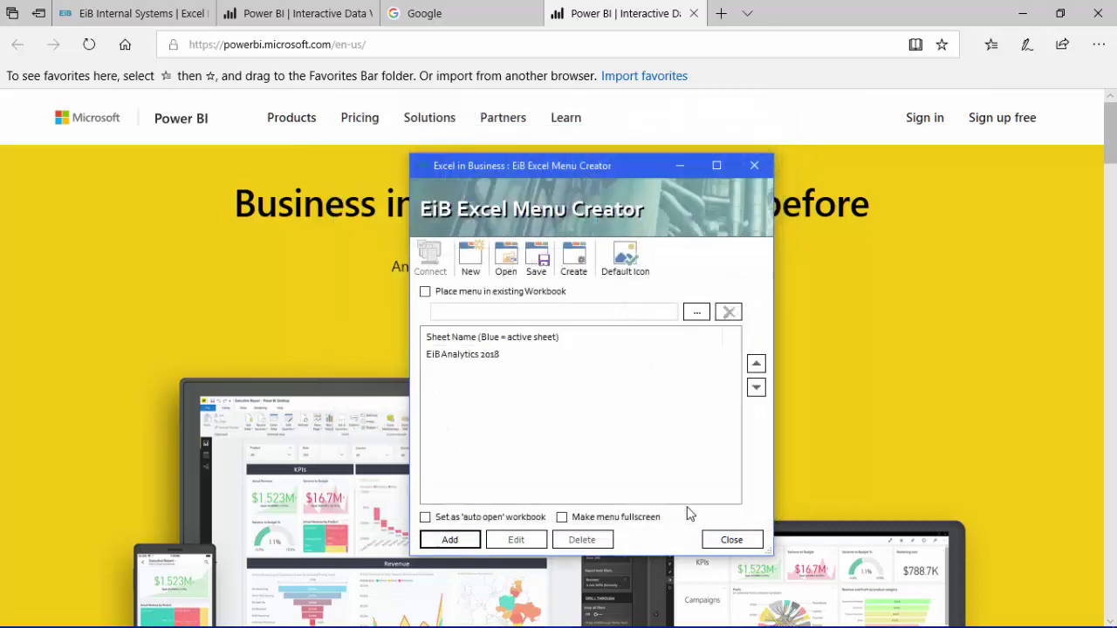
{"action": "left_click", "coordinate": [573, 263]}
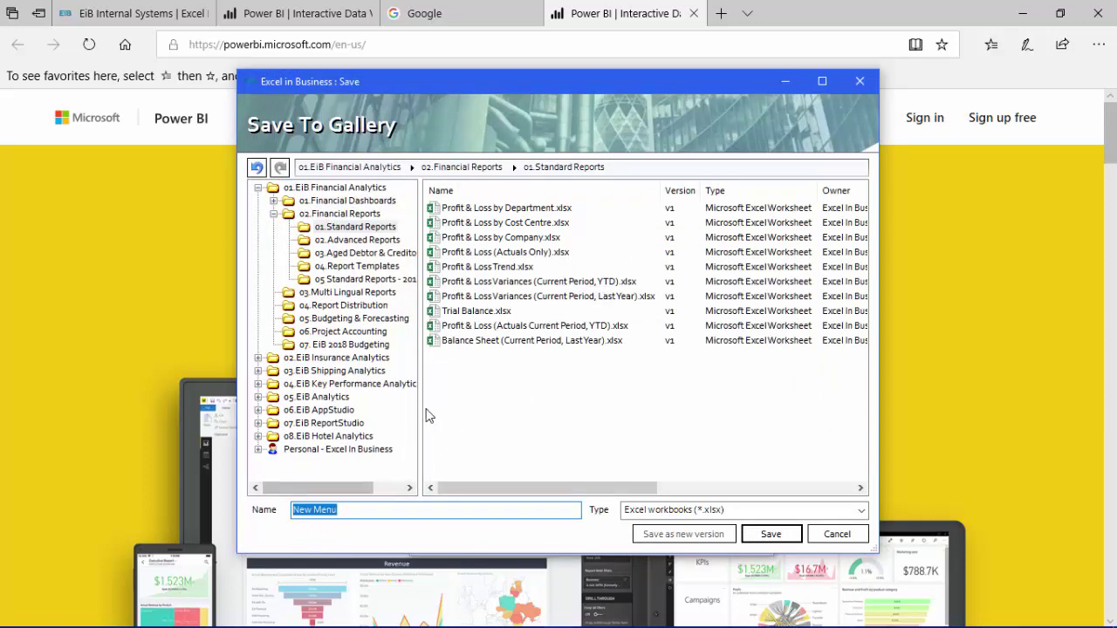
{"action": "left_click", "coordinate": [263, 451]}
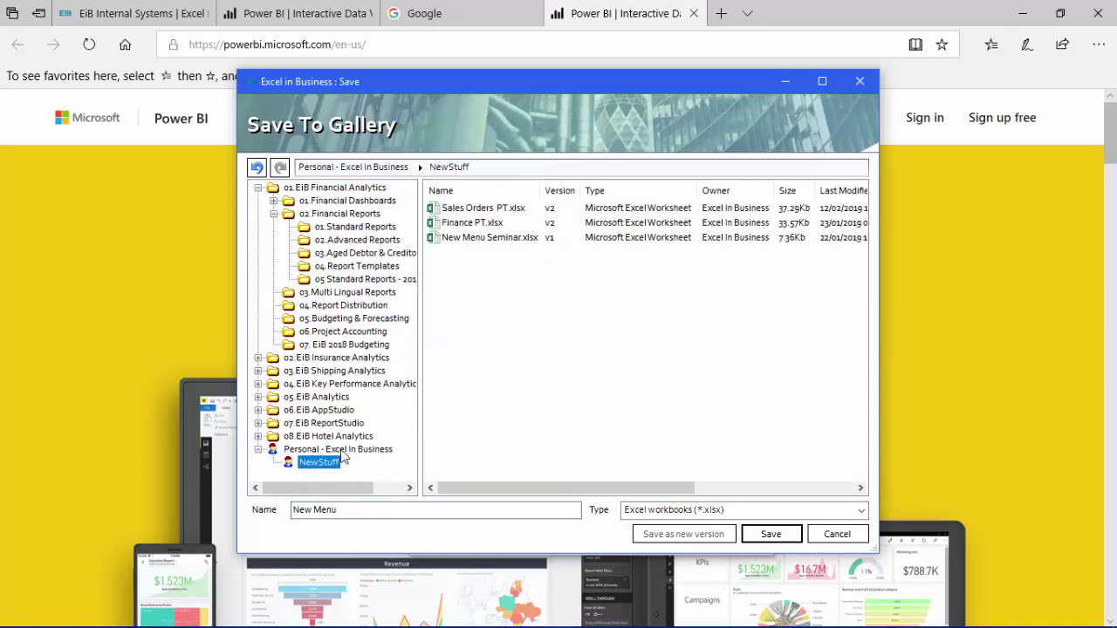
{"action": "left_click", "coordinate": [293, 511]}
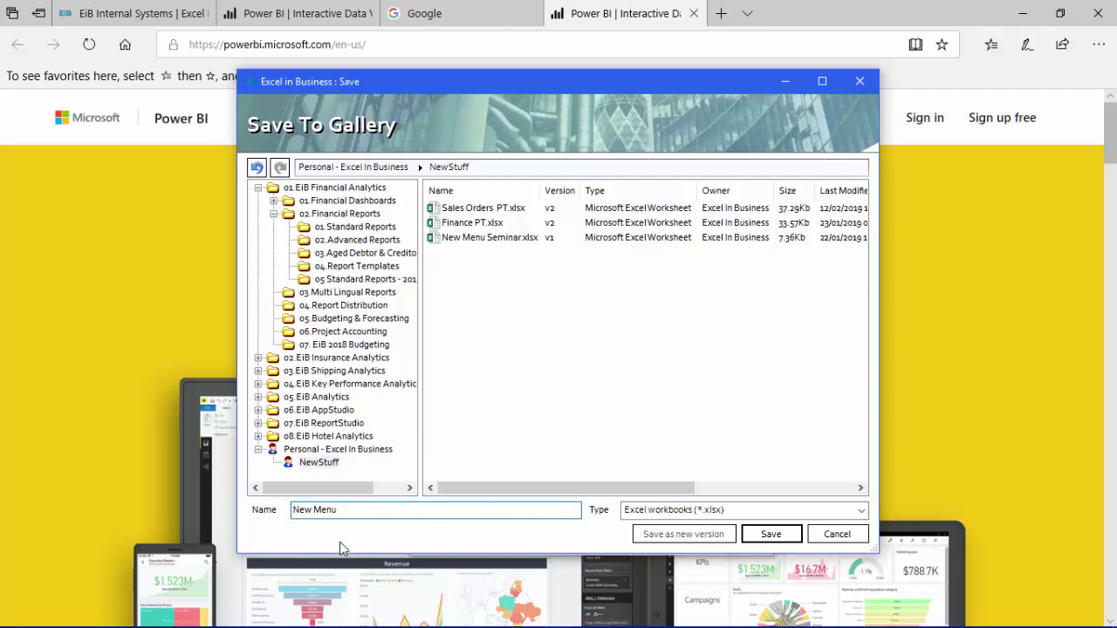
{"action": "type", "text": "EiB 2018"}
{"action": "key", "text": "Delete"}
{"action": "key", "text": "Delete"}
{"action": "key", "text": "Delete"}
{"action": "type", "text": "Main"}
{"action": "key", "text": "Return"}
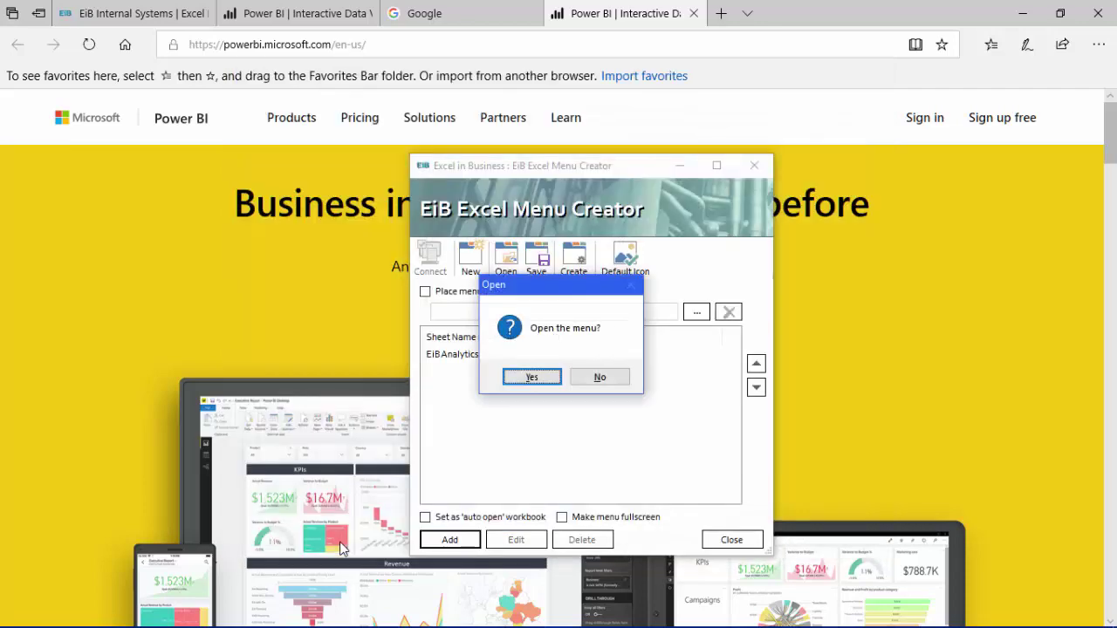
Open the created menu workbook and test its Profit & Loss By Time item.
{"action": "left_click", "coordinate": [530, 378]}
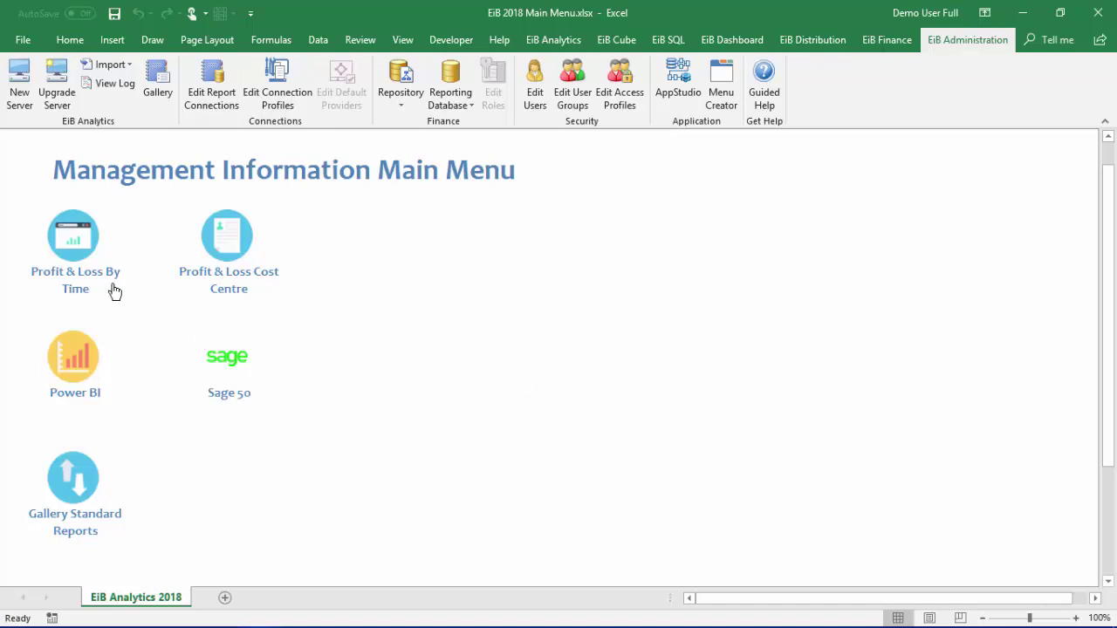
{"action": "left_click", "coordinate": [63, 286]}
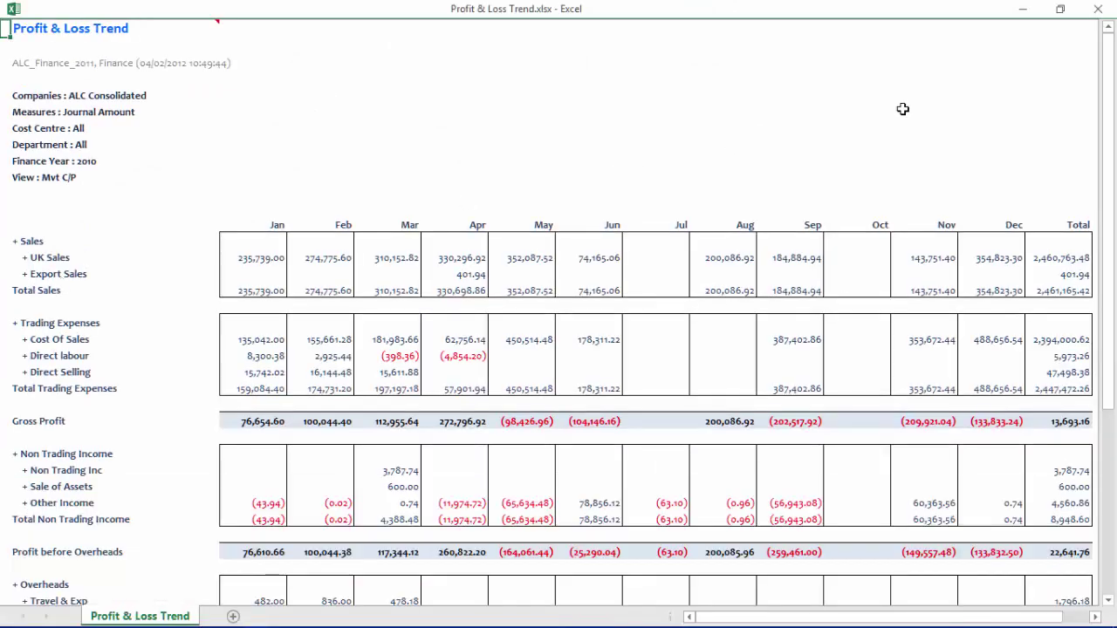
Close the Profit & Loss Trend report unsaved, and test the Profit & Loss Cost Centre item, closing its report without saving.
{"action": "left_click", "coordinate": [1097, 8]}
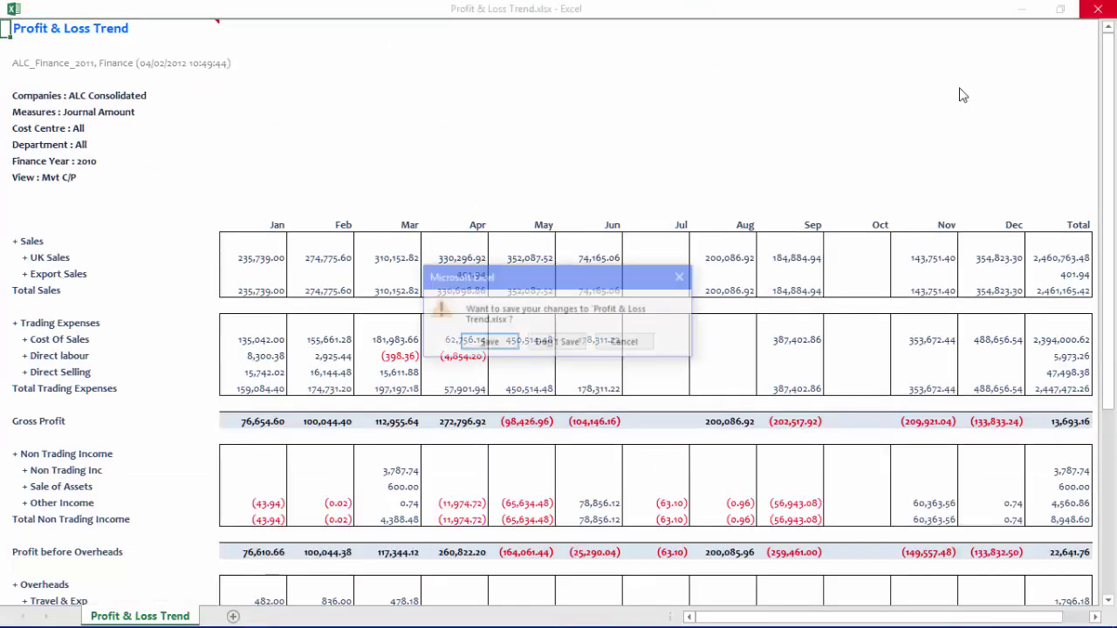
{"action": "left_click", "coordinate": [567, 343]}
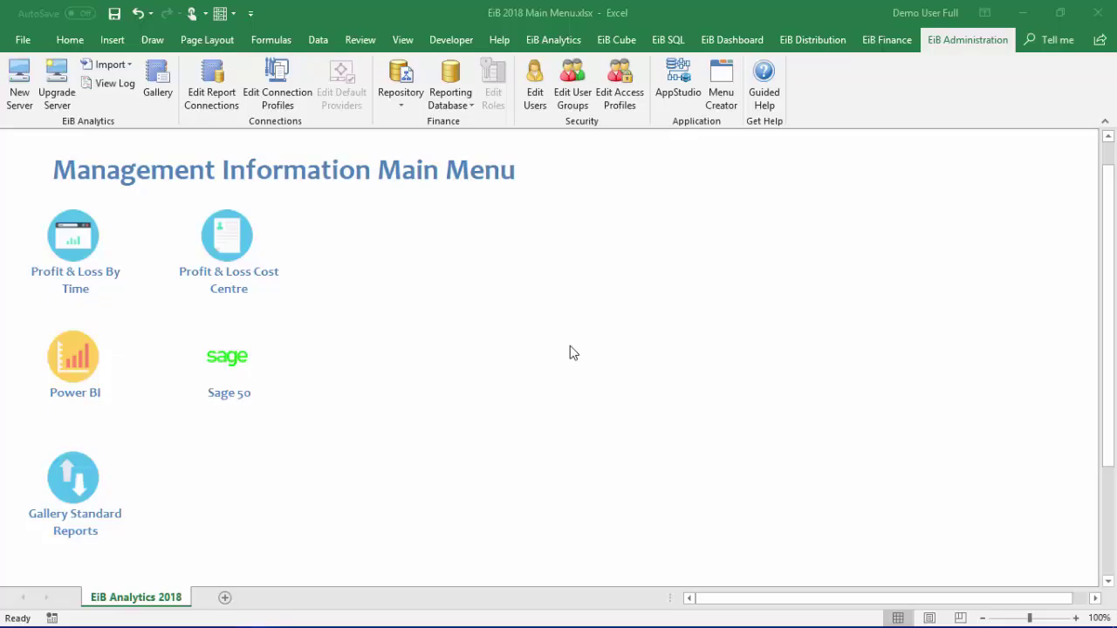
{"action": "left_click", "coordinate": [244, 299]}
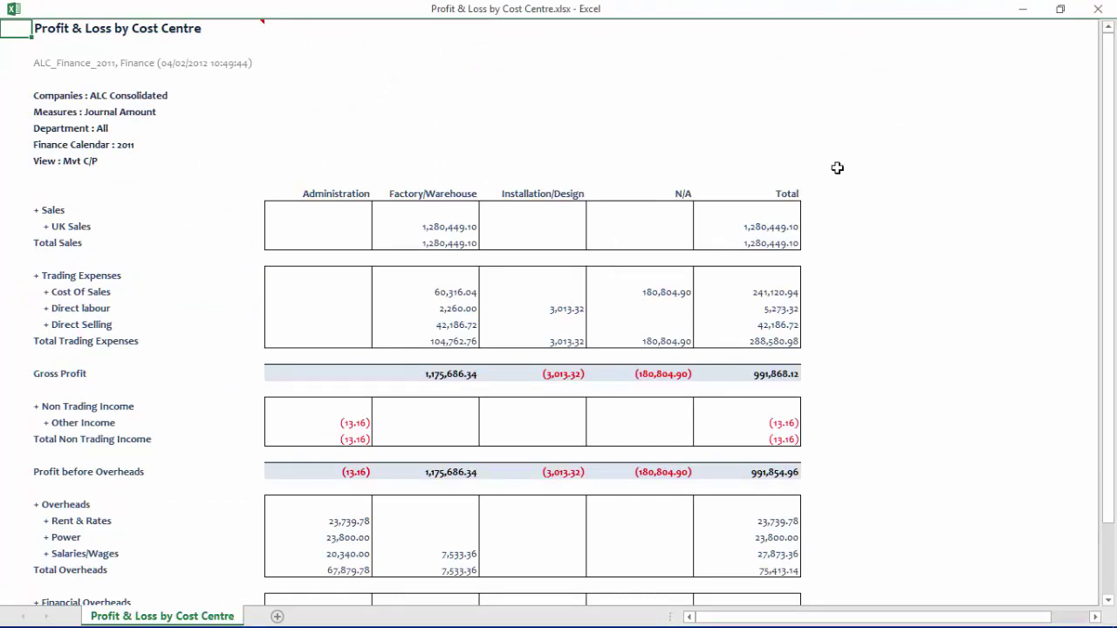
{"action": "left_click", "coordinate": [1097, 8]}
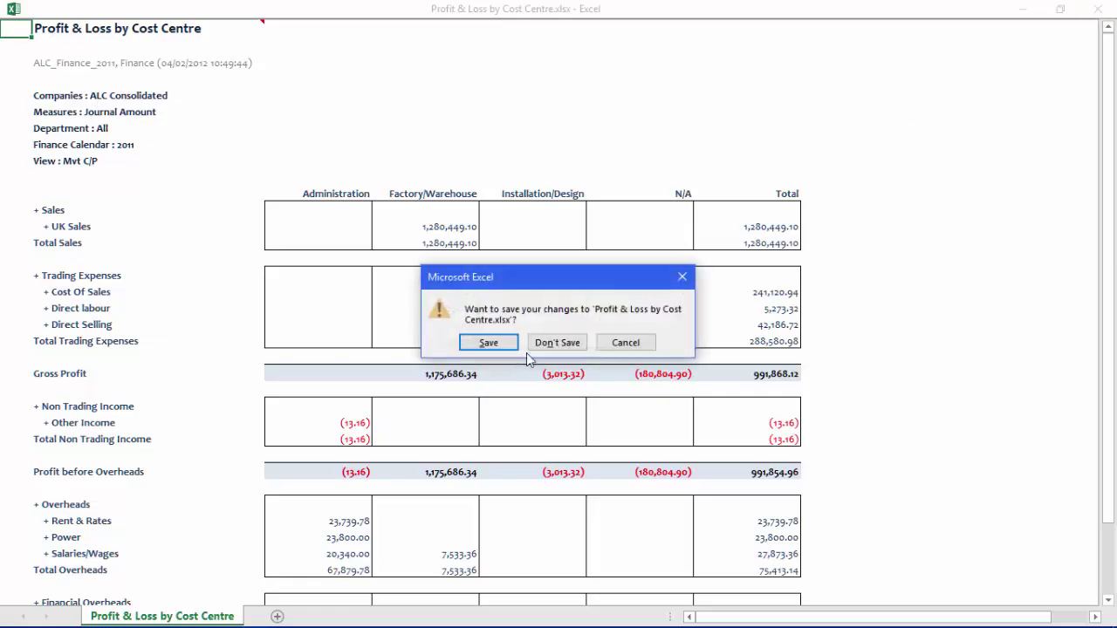
{"action": "left_click", "coordinate": [553, 344]}
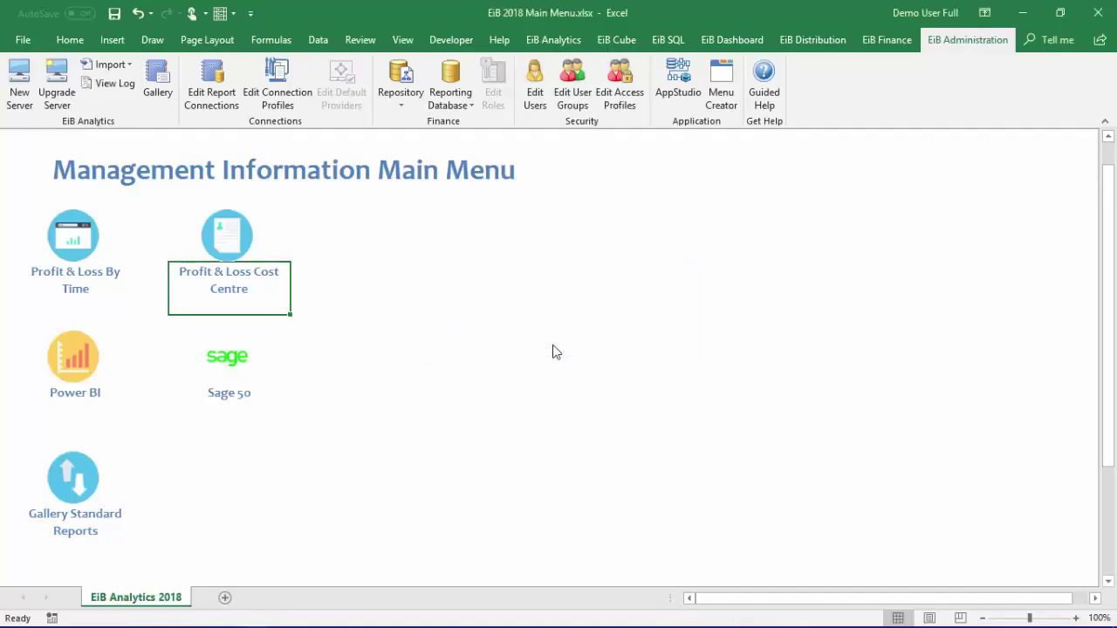
Test the Power BI website link and the Sage 50 item, allowing Sage.exe to open and cancelling its company selection.
{"action": "left_click", "coordinate": [78, 398]}
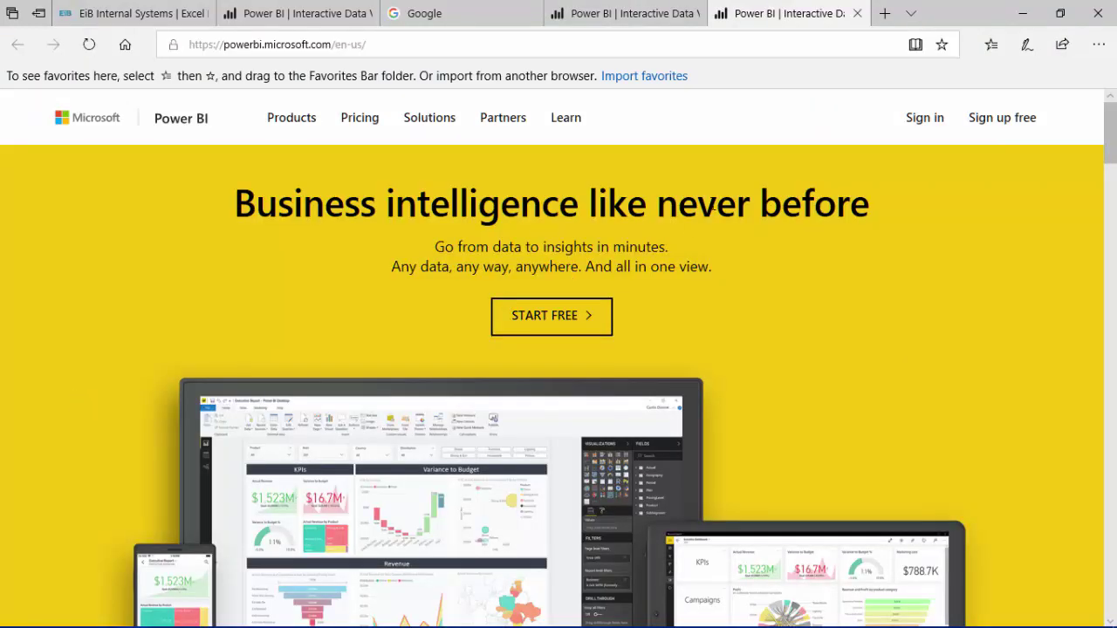
{"action": "left_click", "coordinate": [1023, 13]}
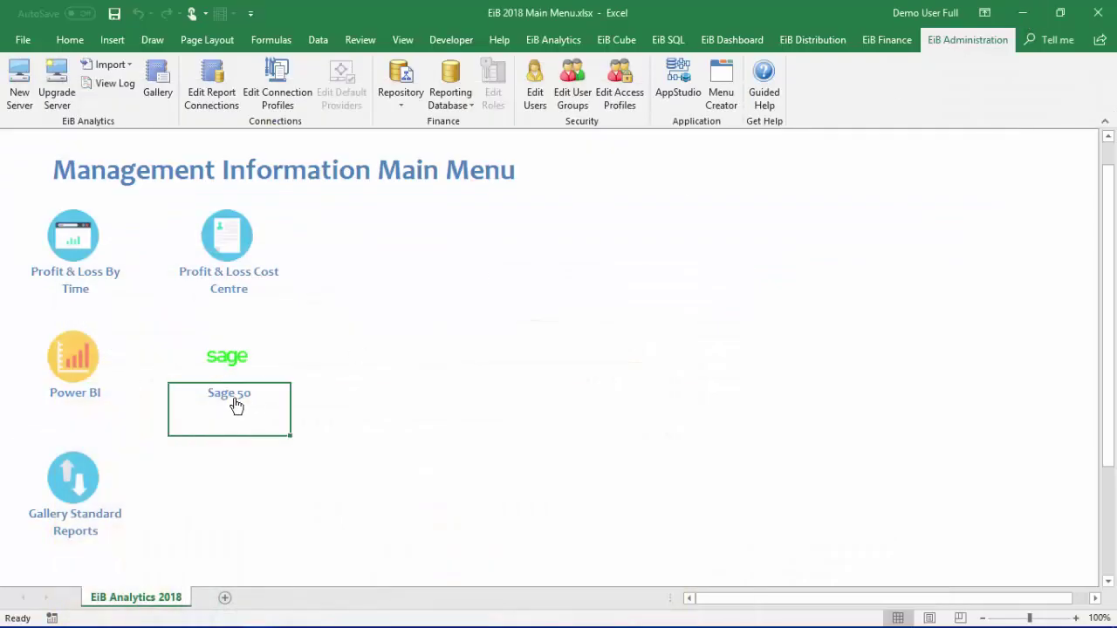
{"action": "left_click", "coordinate": [235, 403]}
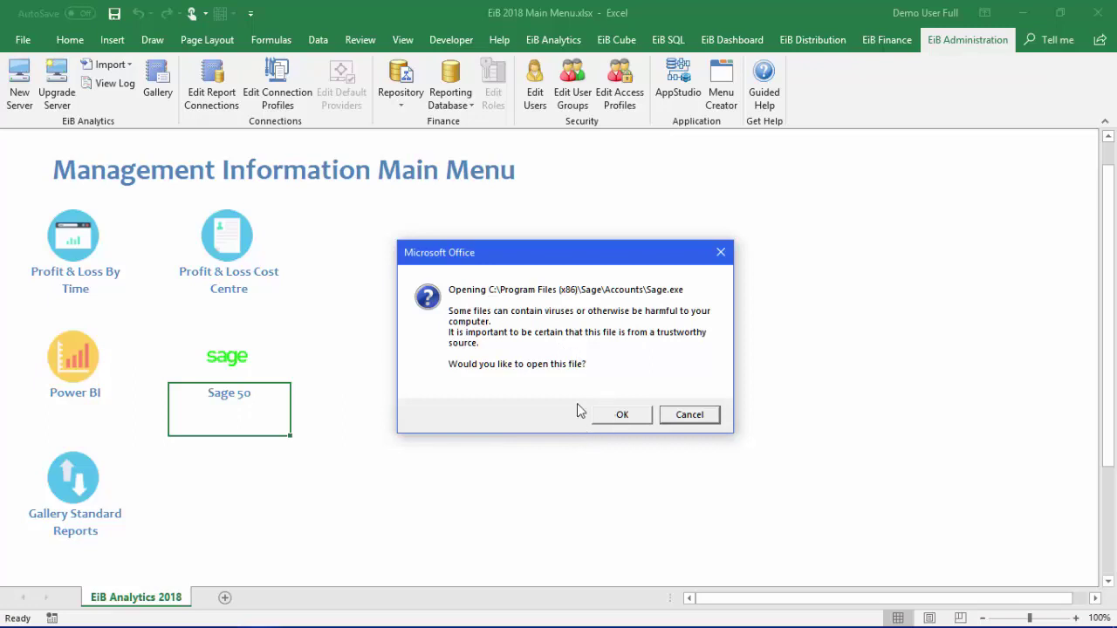
{"action": "left_click", "coordinate": [627, 417]}
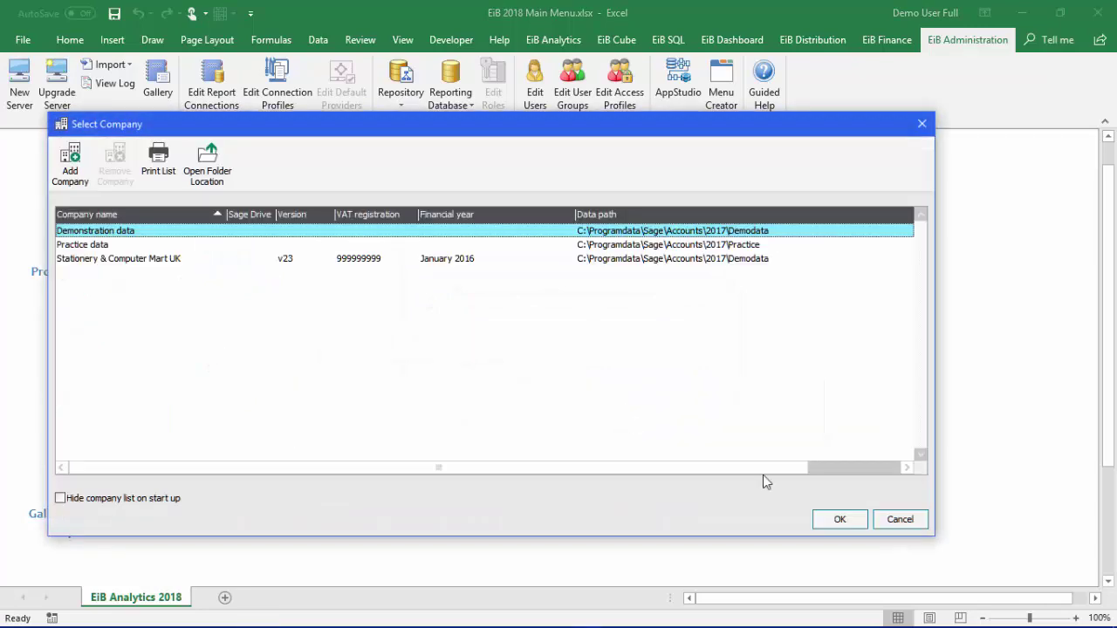
{"action": "left_click", "coordinate": [890, 527]}
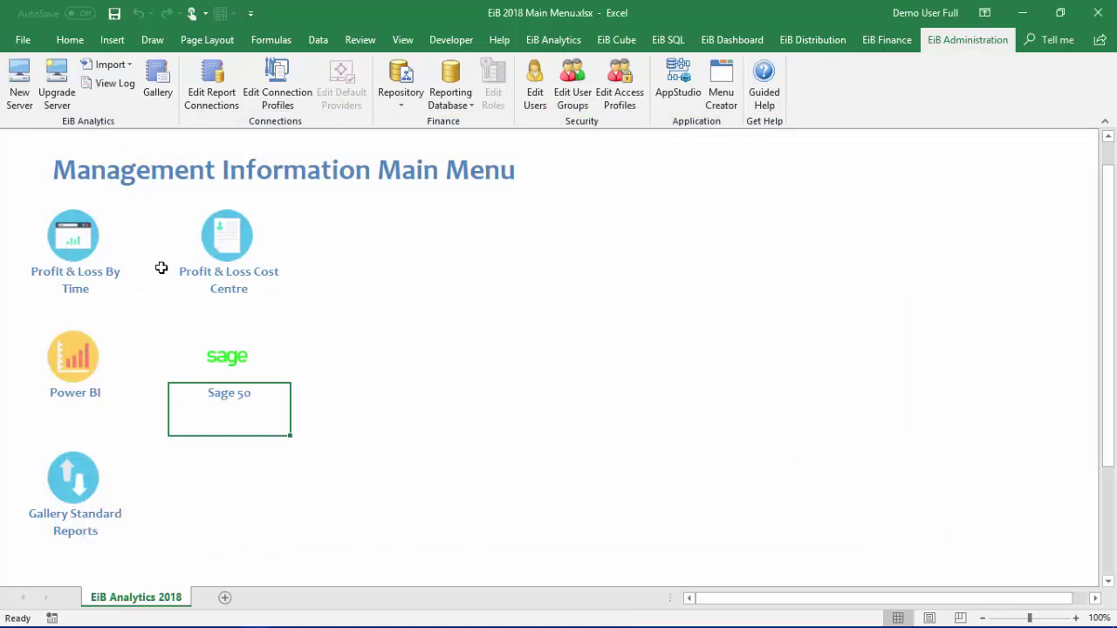
Test the Gallery Standard Reports item, select Trial Balance.xlsx in its folder, and close the gallery explorer.
{"action": "left_click", "coordinate": [76, 538]}
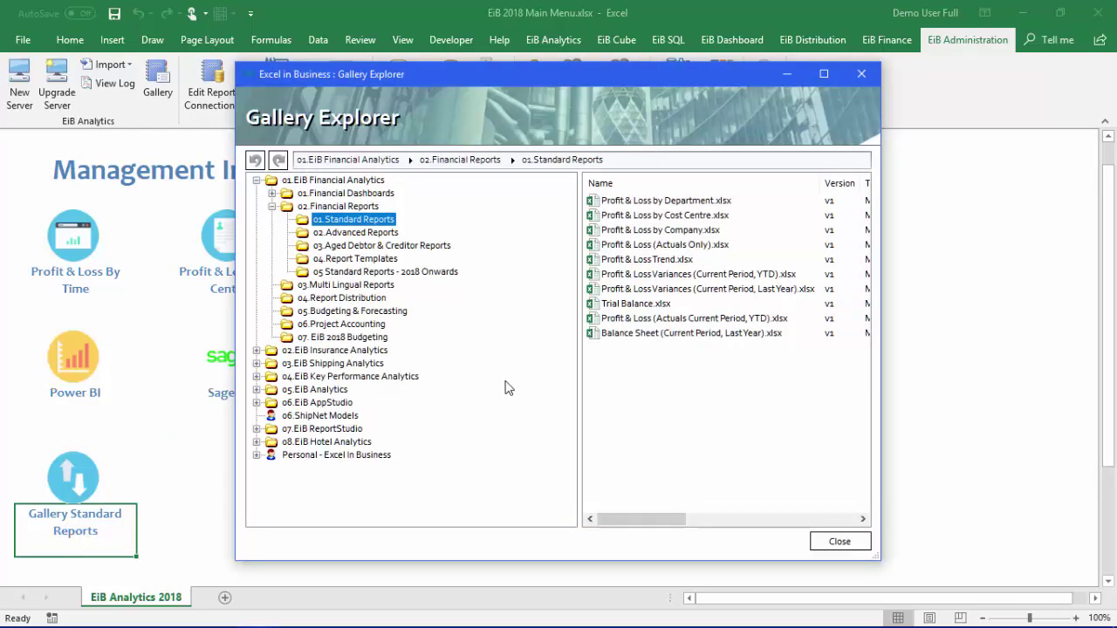
{"action": "left_click", "coordinate": [619, 305]}
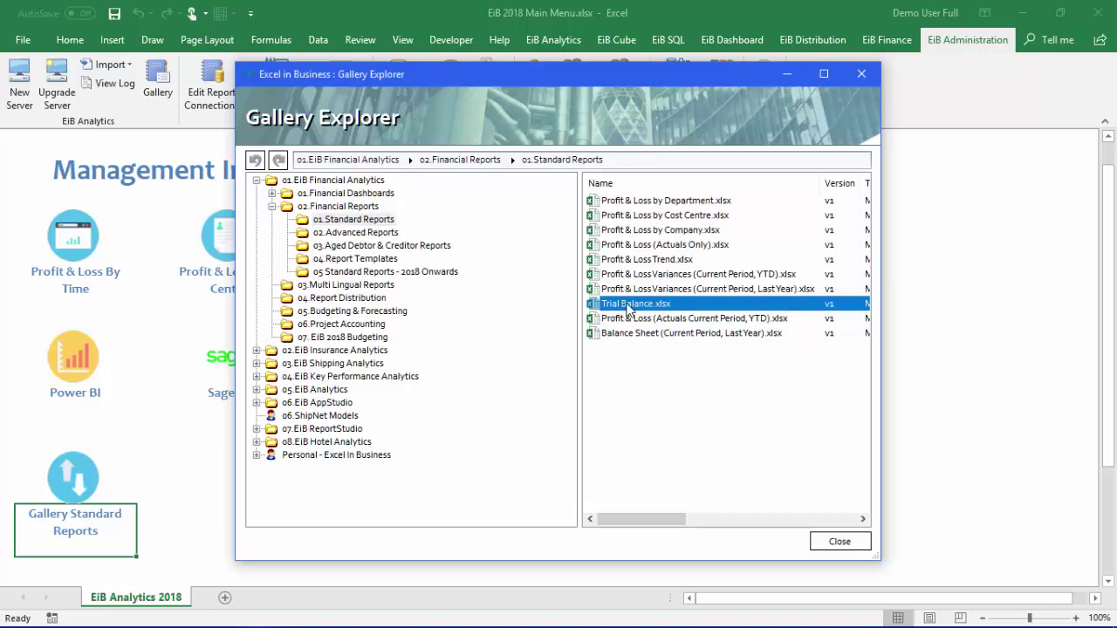
{"action": "left_click", "coordinate": [839, 541]}
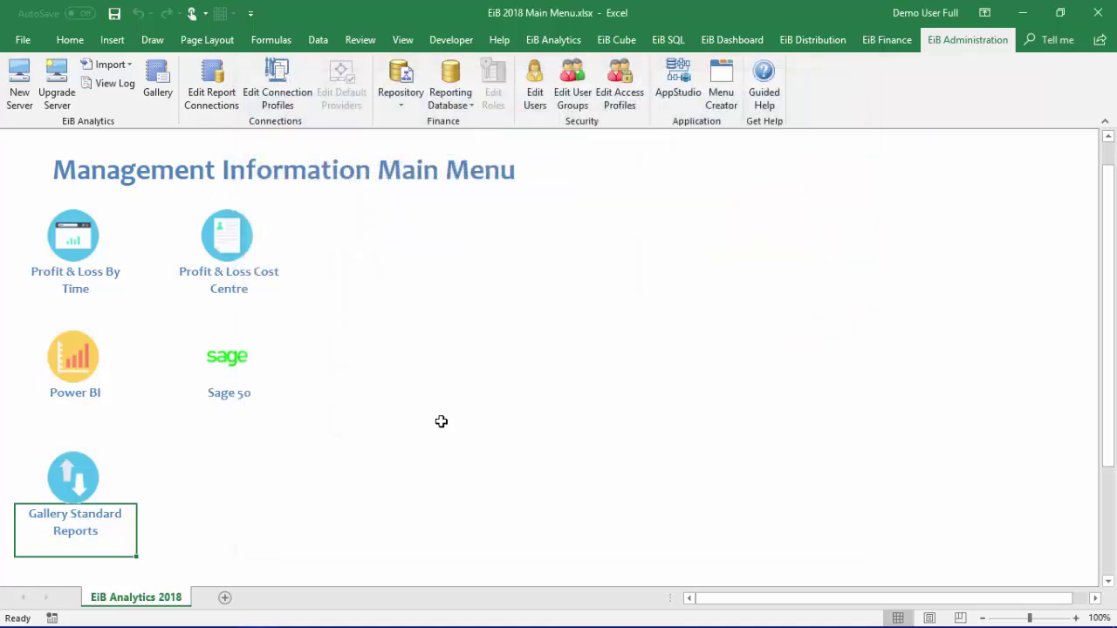